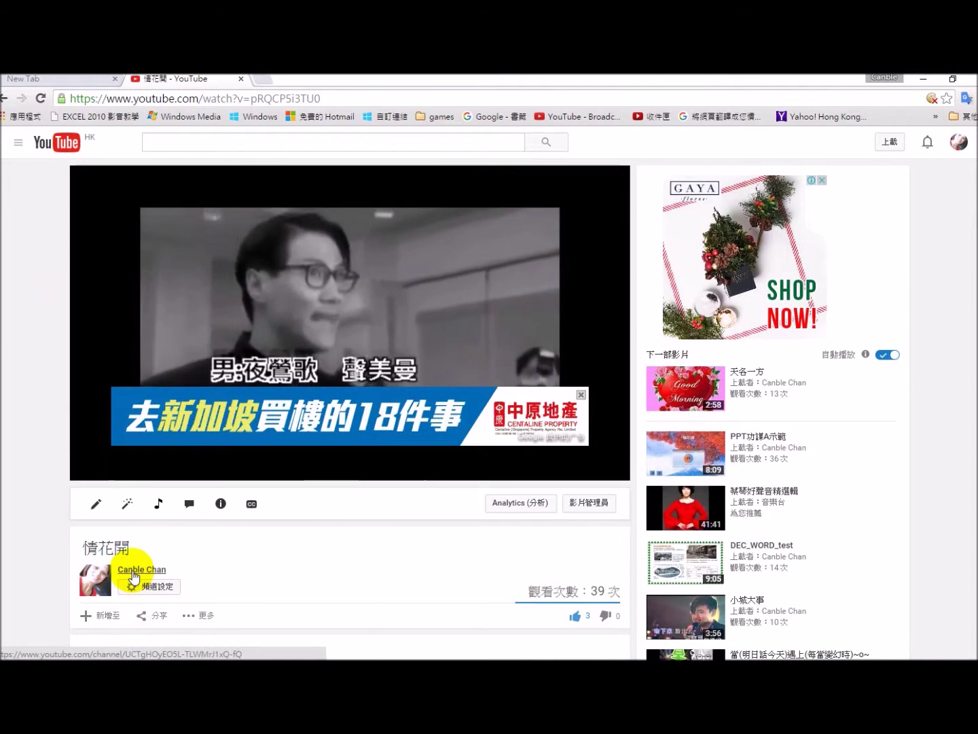
# Step: Open the list of uploaded videos in the video manager and permanently delete the video 愛是永恆
pyautogui.click(132, 574)
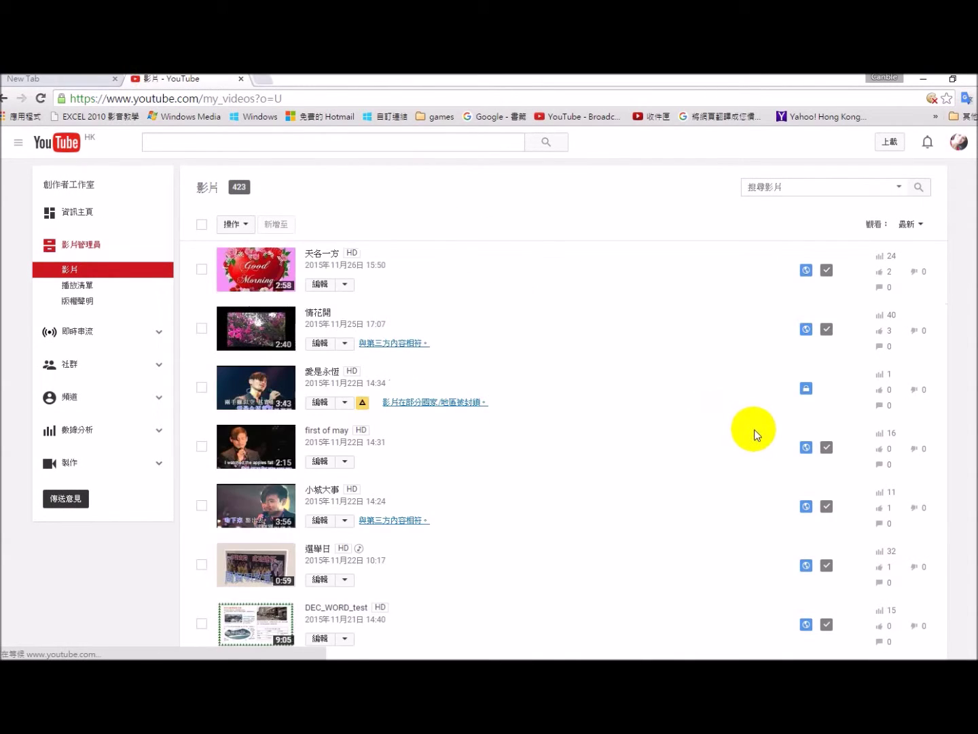
pyautogui.scroll(-4, 692, 425)
pyautogui.scroll(-4, 692, 422)
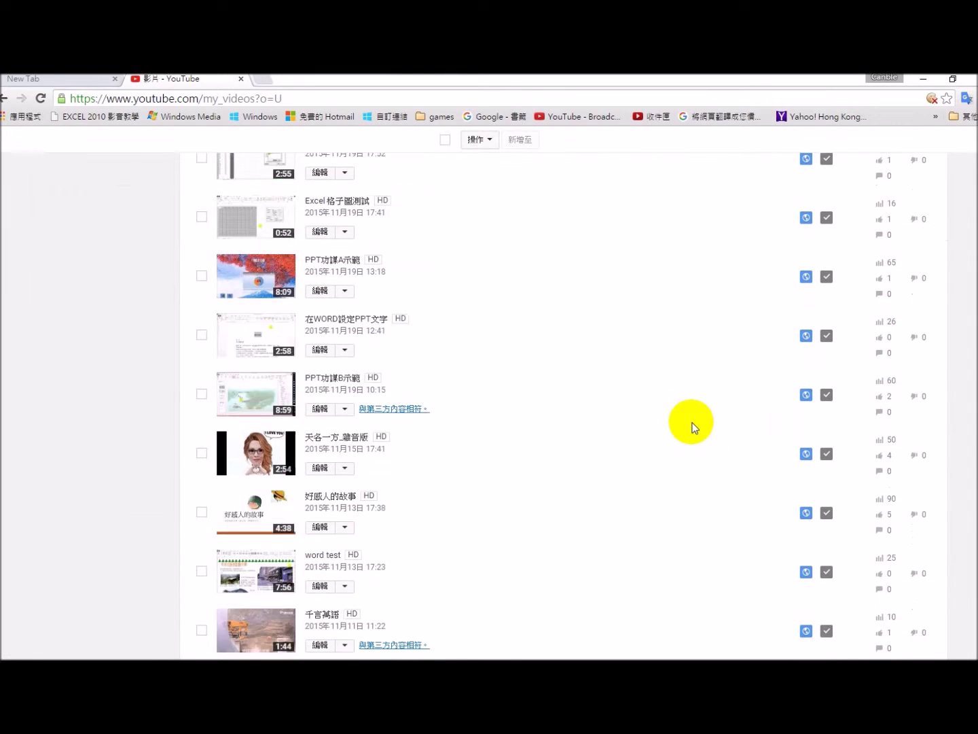
pyautogui.scroll(8, 691, 422)
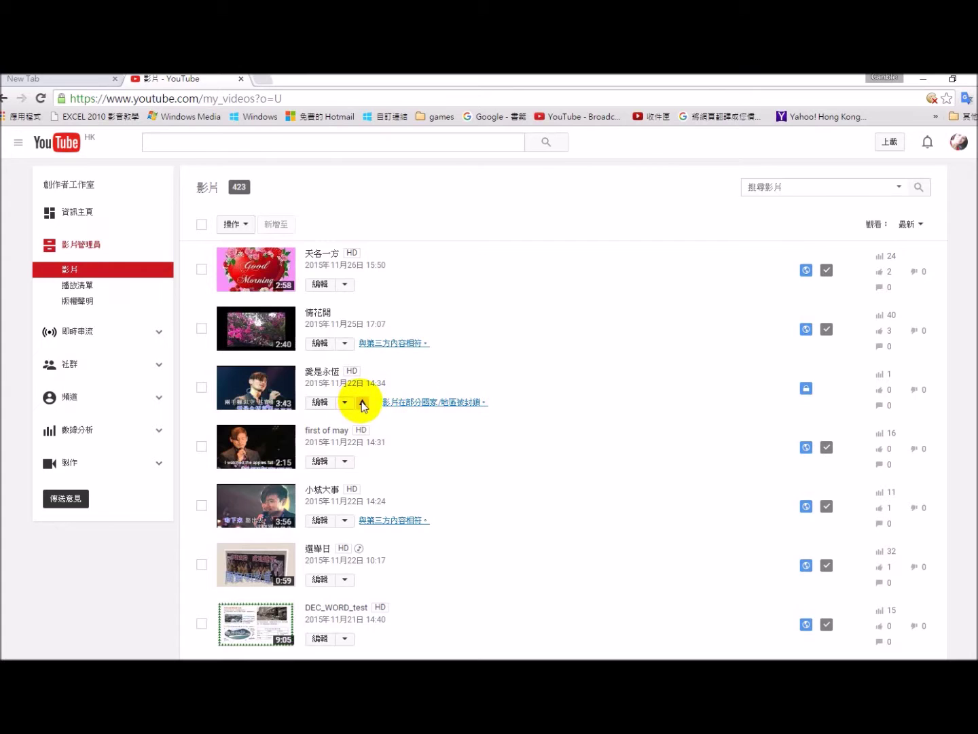
pyautogui.click(201, 389)
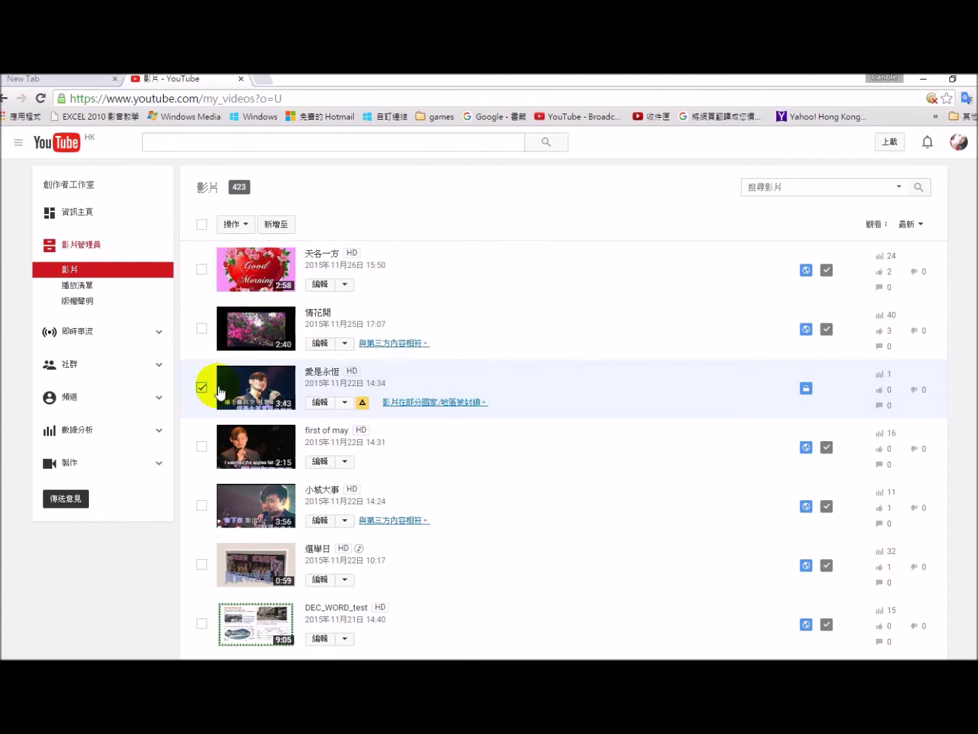
pyautogui.click(247, 226)
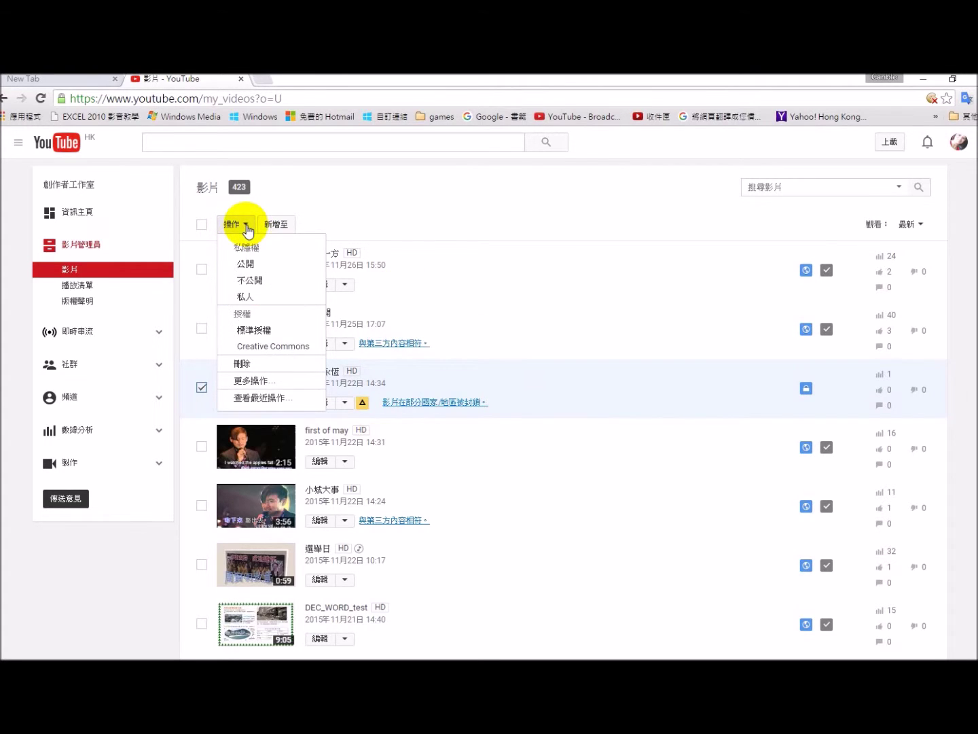
pyautogui.click(242, 364)
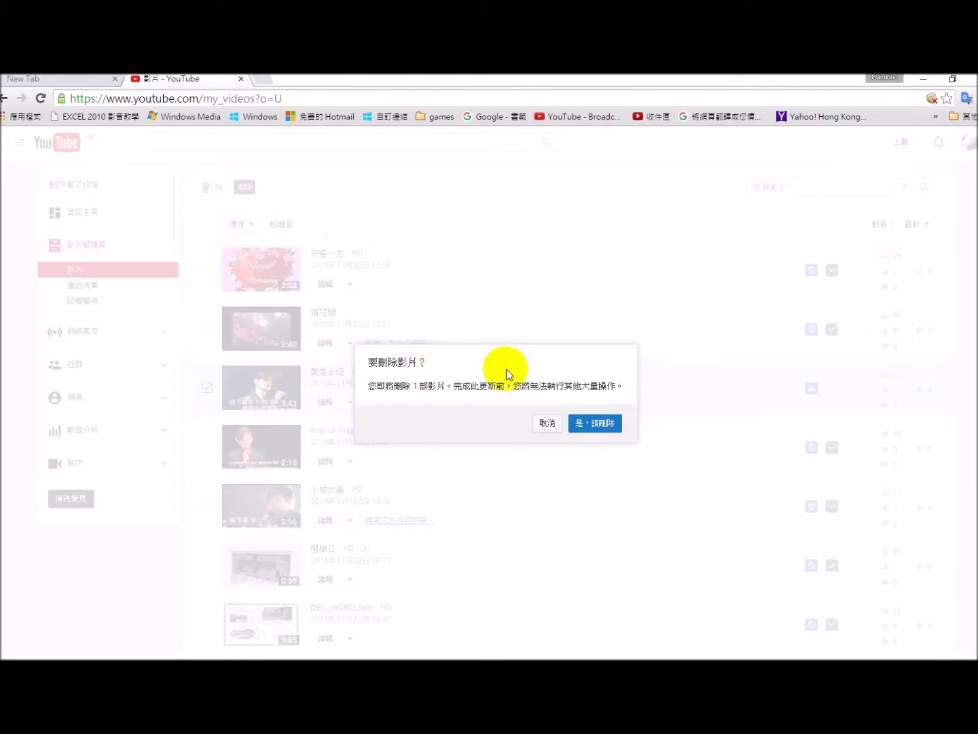
pyautogui.click(574, 423)
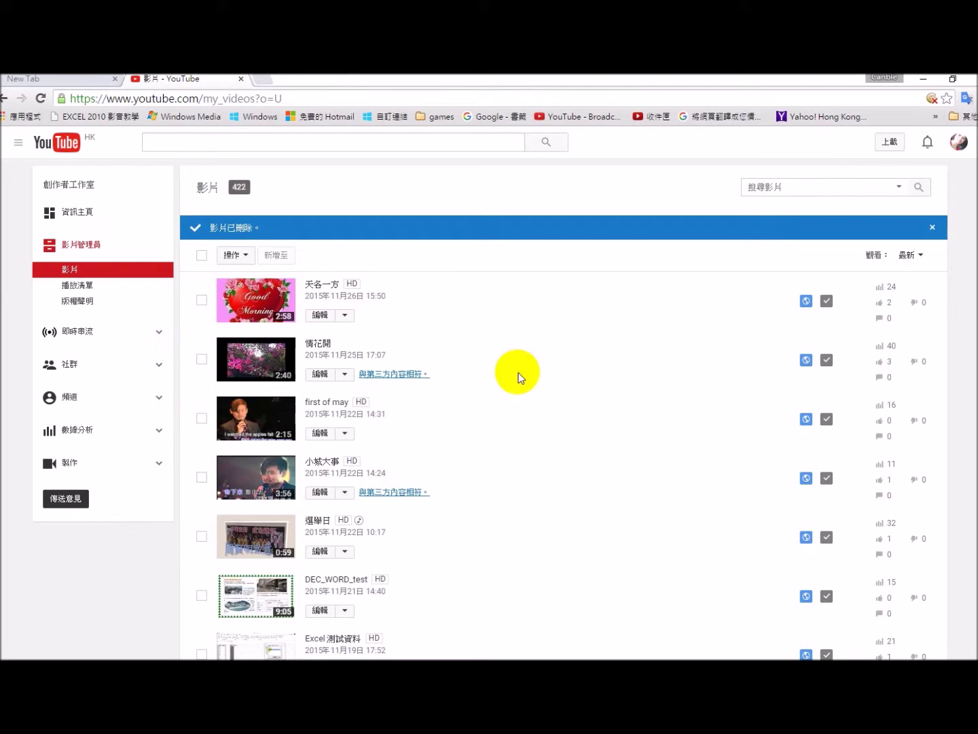
# Step: Open the third-party content notice of the video 情花開 and review its copyright claims, claimants and policies
pyautogui.scroll(-1, 628, 487)
pyautogui.scroll(-2, 628, 486)
pyautogui.scroll(2, 627, 489)
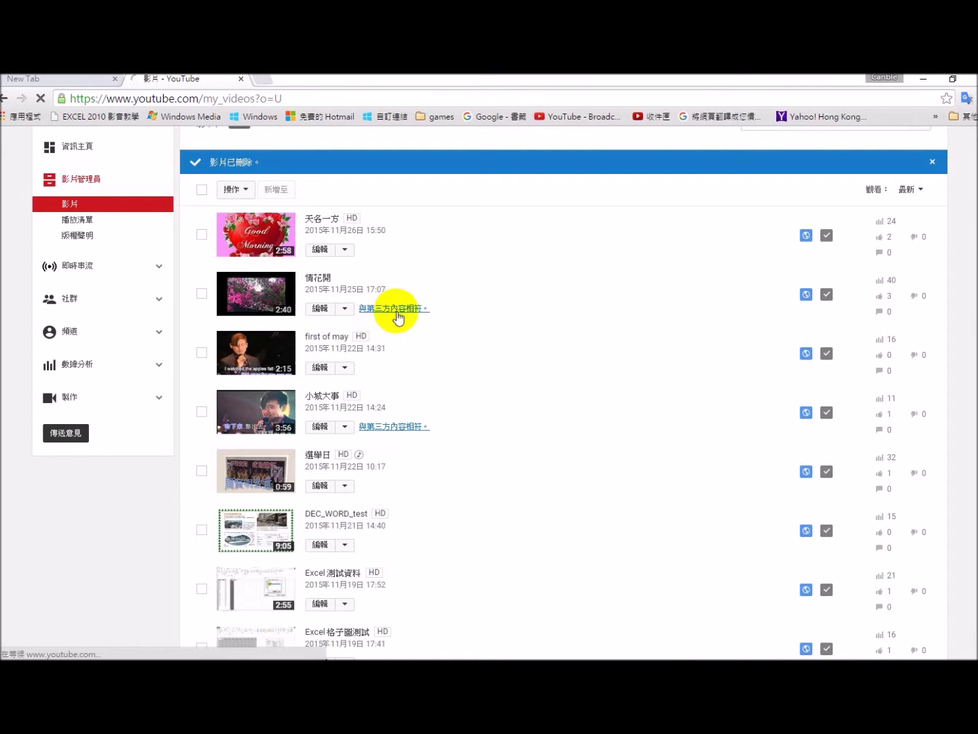
pyautogui.click(399, 308)
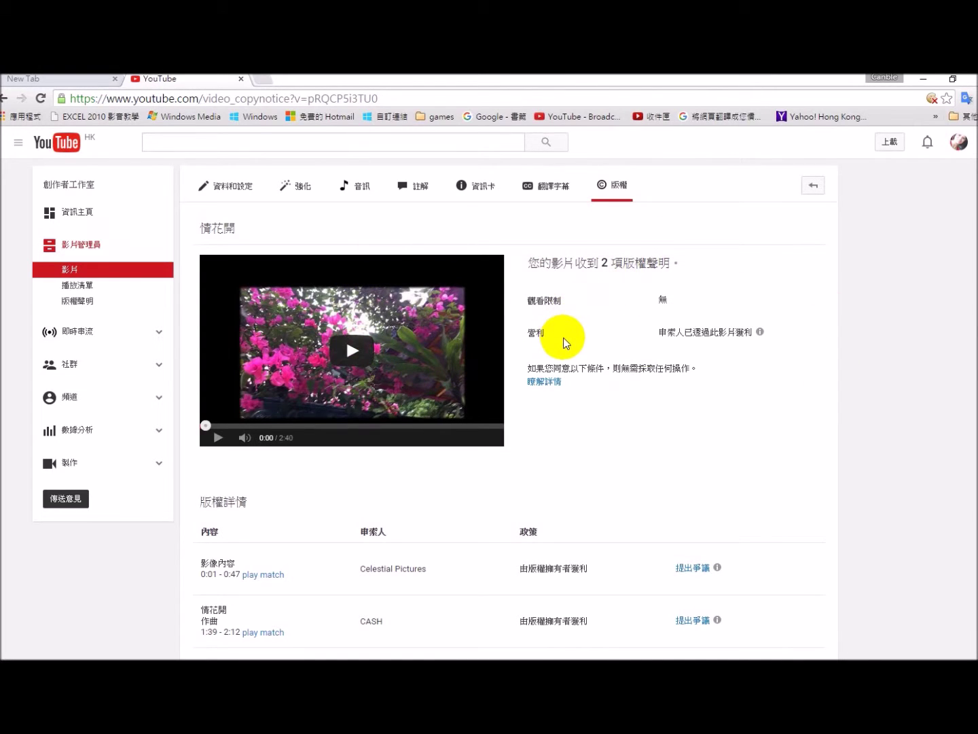
pyautogui.scroll(-2, 591, 408)
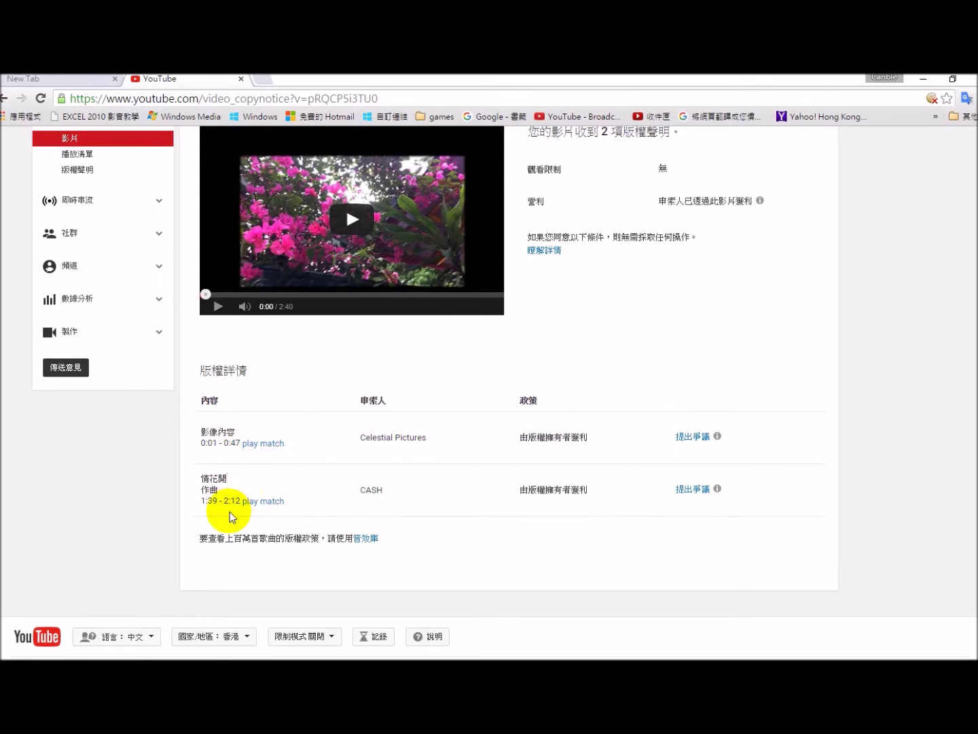
pyautogui.scroll(2, 775, 533)
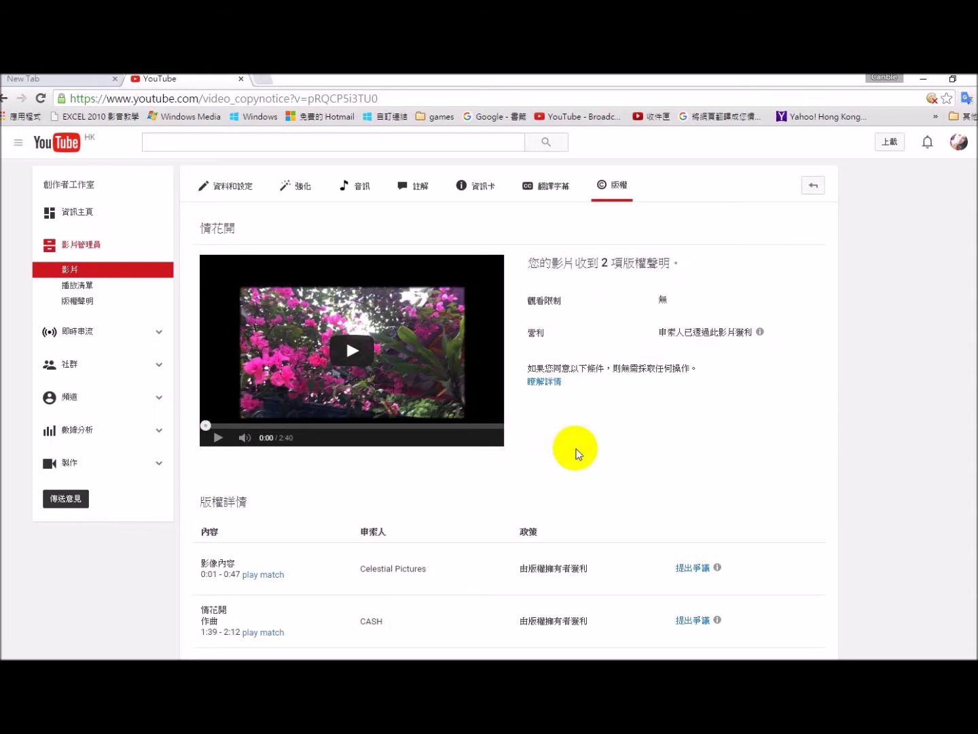
pyautogui.scroll(-3, 685, 474)
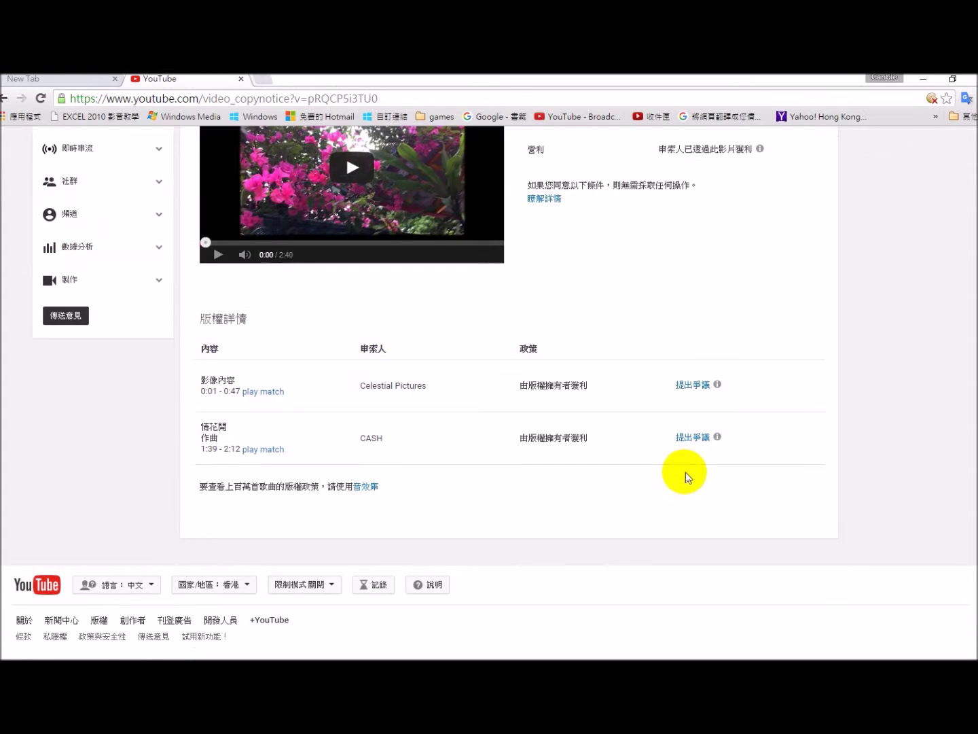
pyautogui.scroll(3, 685, 472)
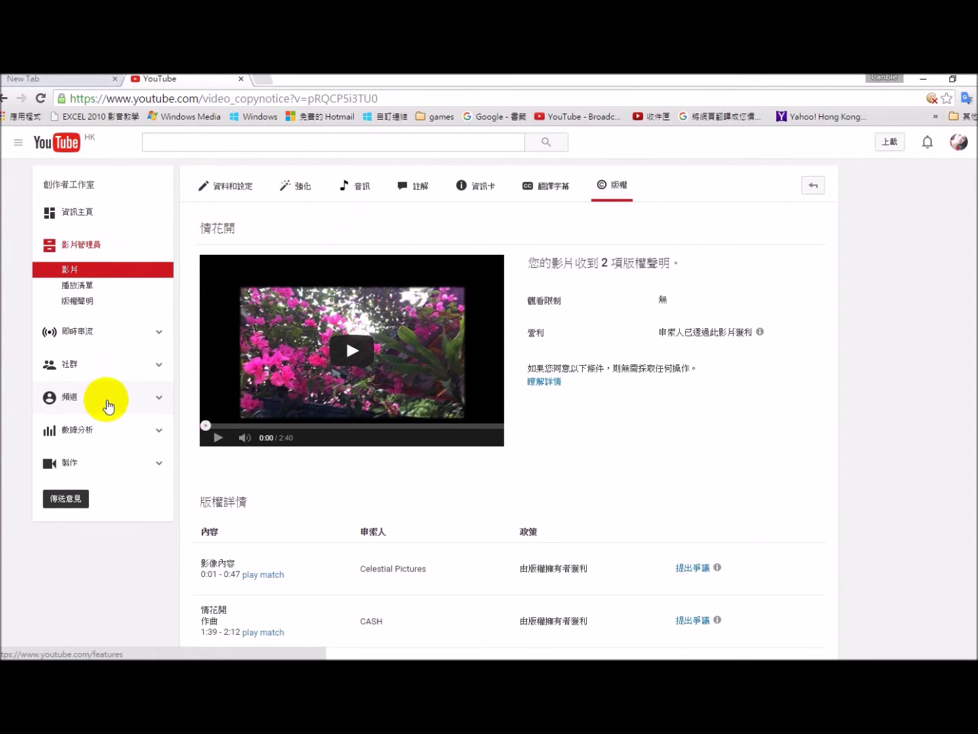
# Step: Open the creation tools' music library and browse the free music tracks
pyautogui.scroll(-3, 106, 408)
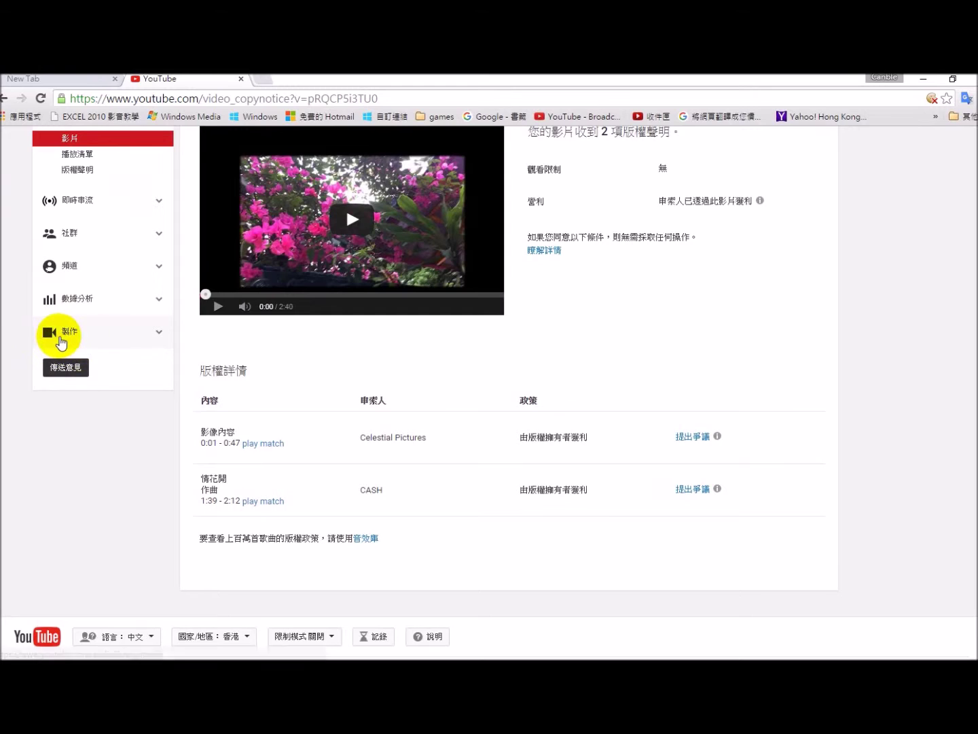
pyautogui.click(68, 330)
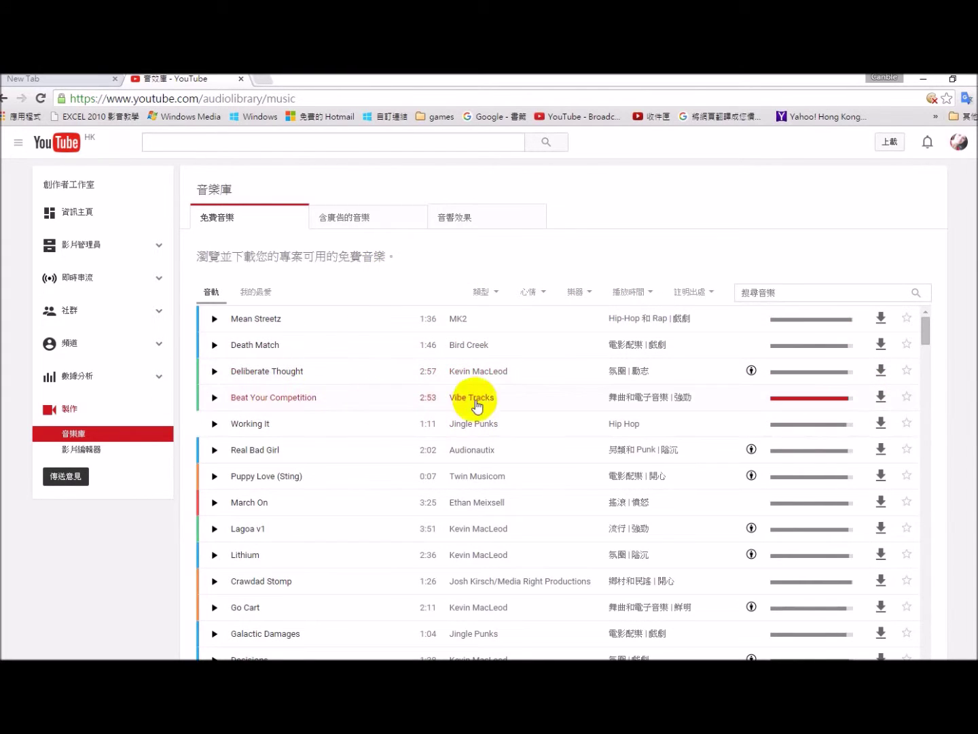
pyautogui.moveTo(929, 329); pyautogui.dragTo(915, 295)
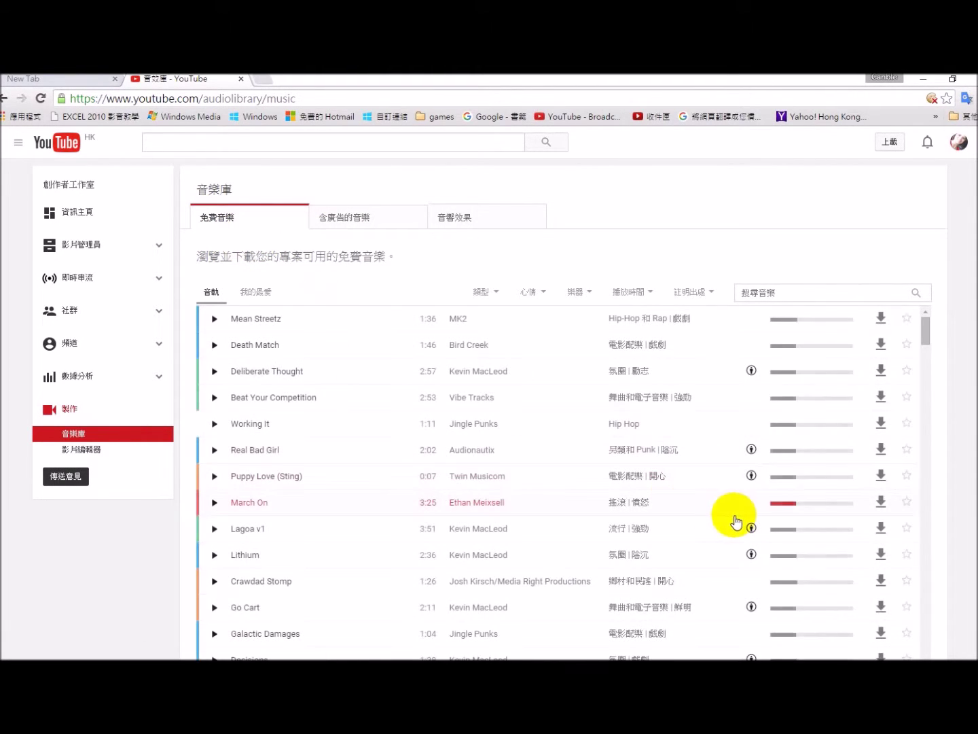
pyautogui.scroll(-4, 741, 517)
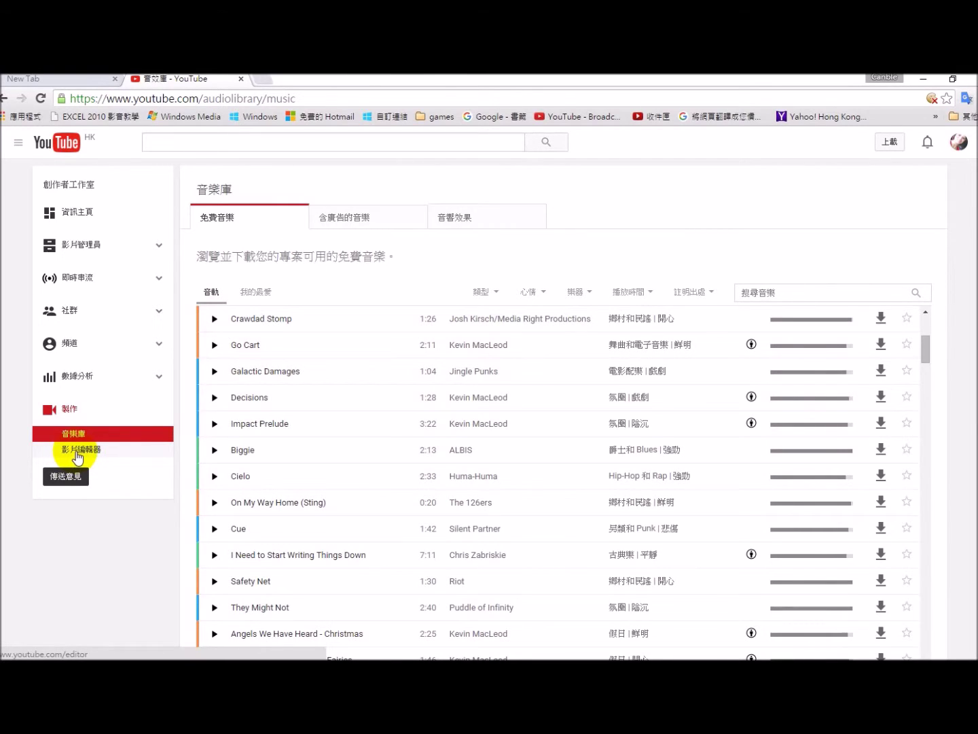
# Step: Open the video editor and add the uploaded video 天各一方 to the project's audio track
pyautogui.click(78, 452)
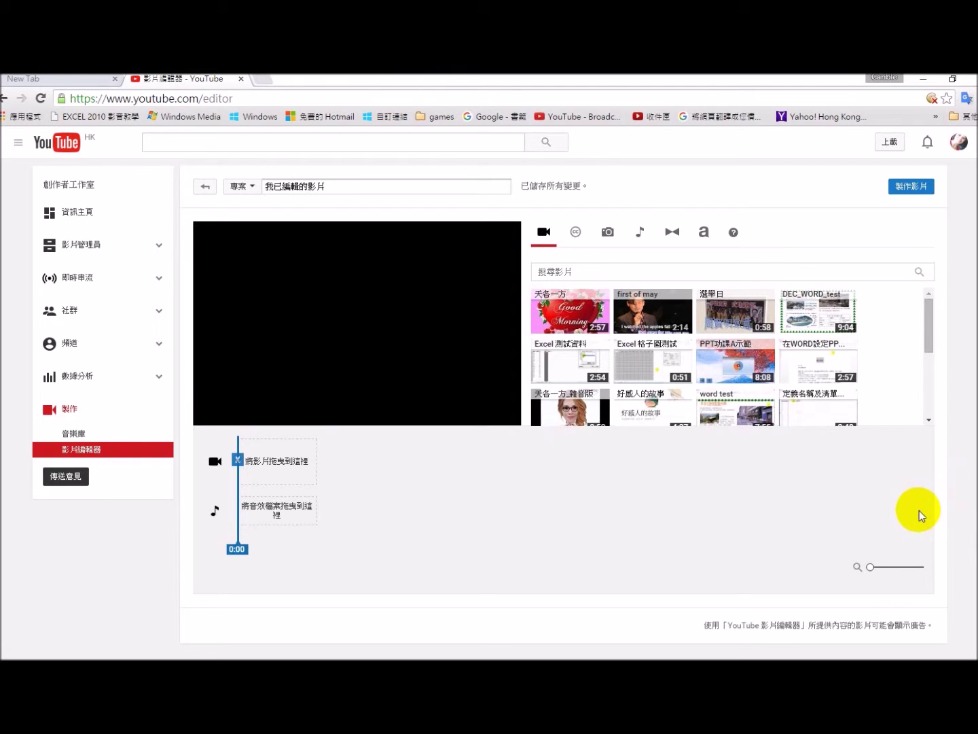
pyautogui.moveTo(929, 351); pyautogui.dragTo(931, 321)
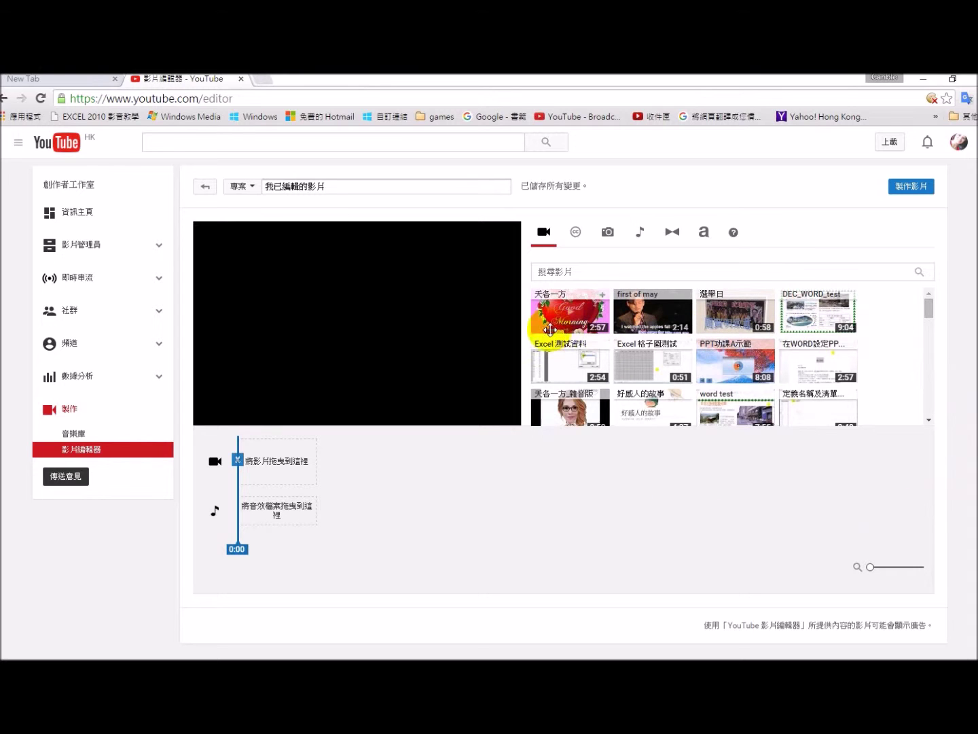
pyautogui.scroll(-5, 612, 380)
pyautogui.moveTo(926, 399); pyautogui.dragTo(920, 259)
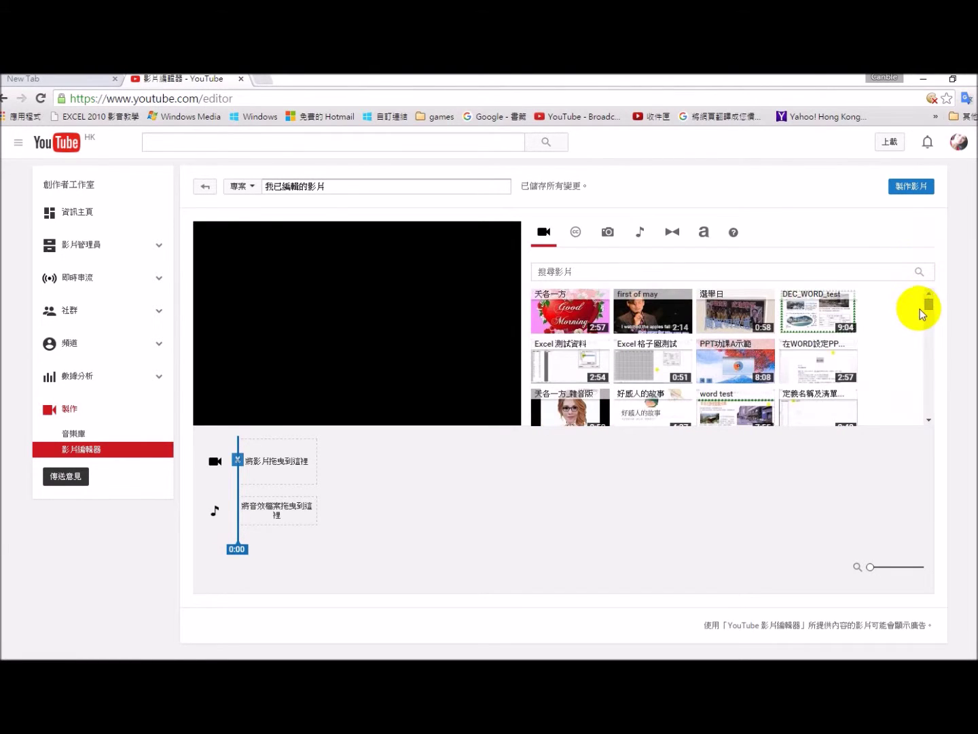
pyautogui.moveTo(567, 307); pyautogui.dragTo(290, 520)
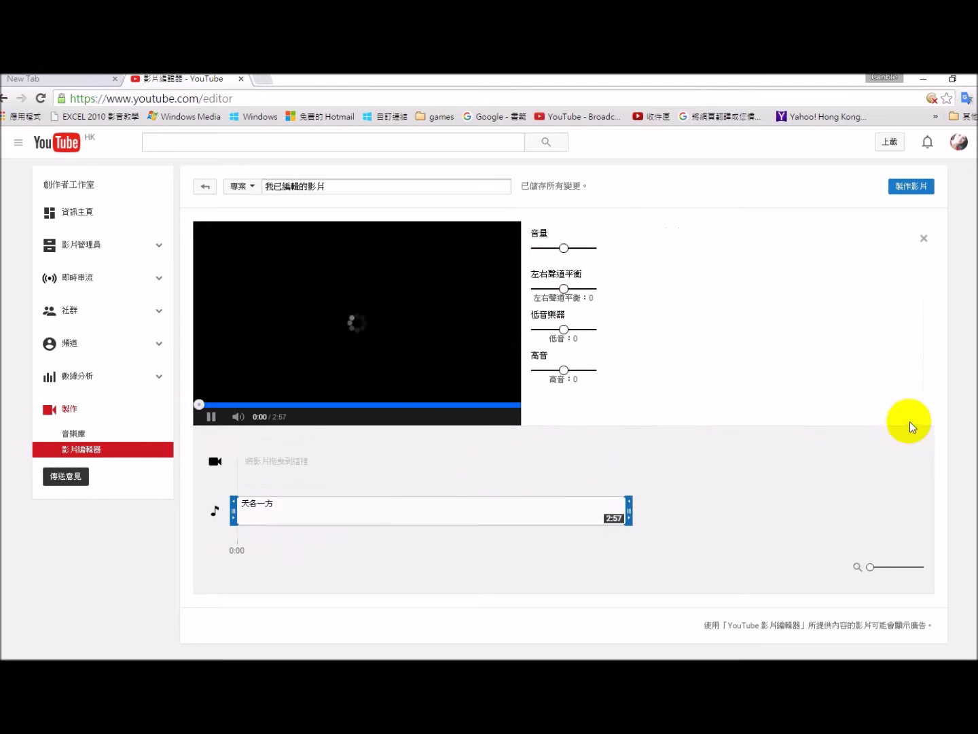
pyautogui.click(761, 526)
# Step: Find the uploaded video 即使(天各一方) and place it on the project's video track
pyautogui.scroll(-5, 924, 394)
pyautogui.scroll(-3, 925, 405)
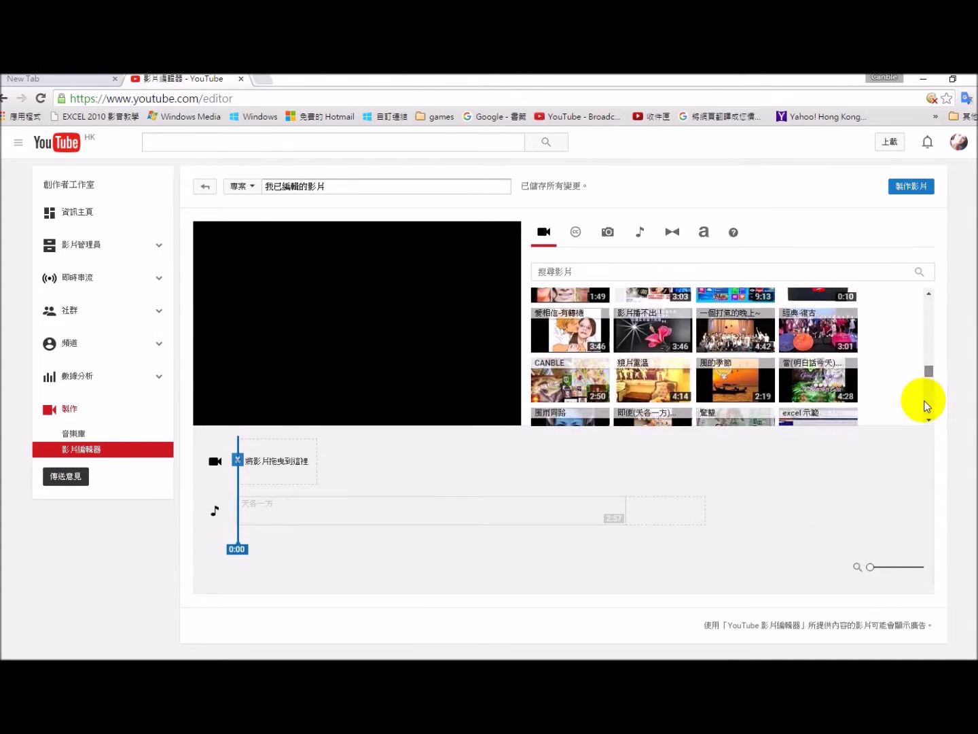
pyautogui.moveTo(656, 313); pyautogui.dragTo(280, 464)
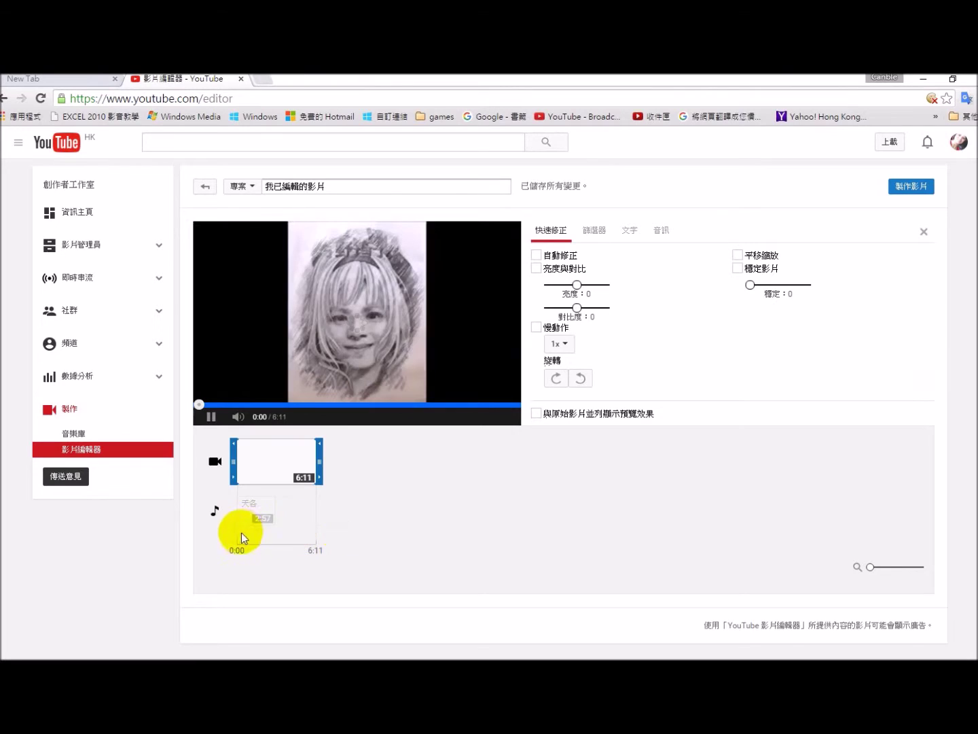
pyautogui.click(315, 525)
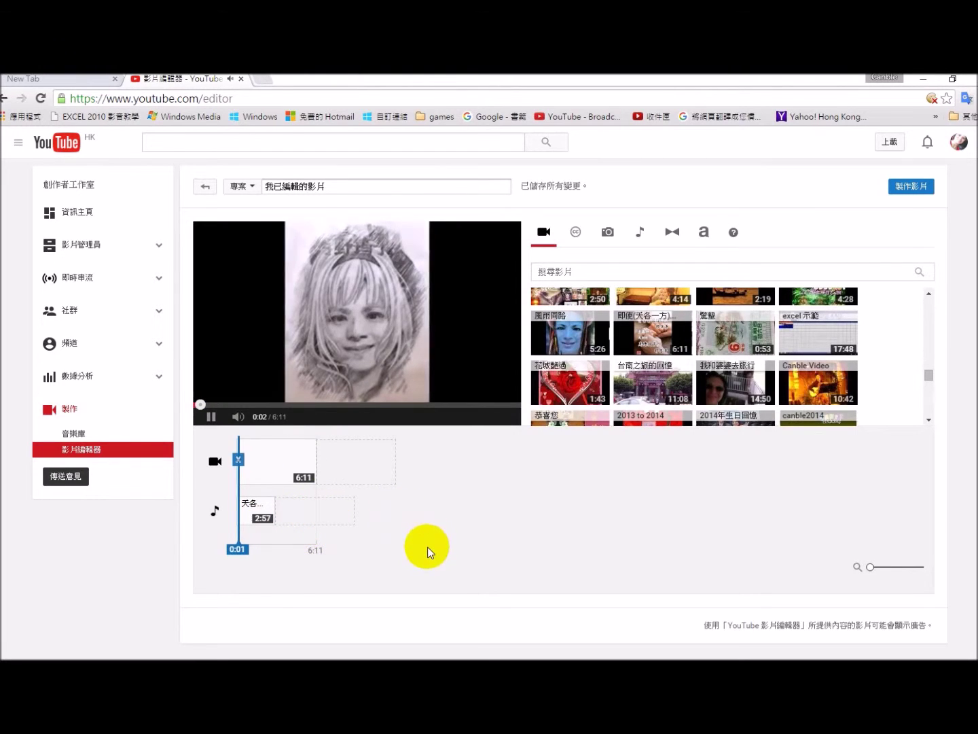
# Step: Trim the end of the 即使(天各一方) video clip to a length of 2:56, checking the cut in the preview
pyautogui.click(289, 443)
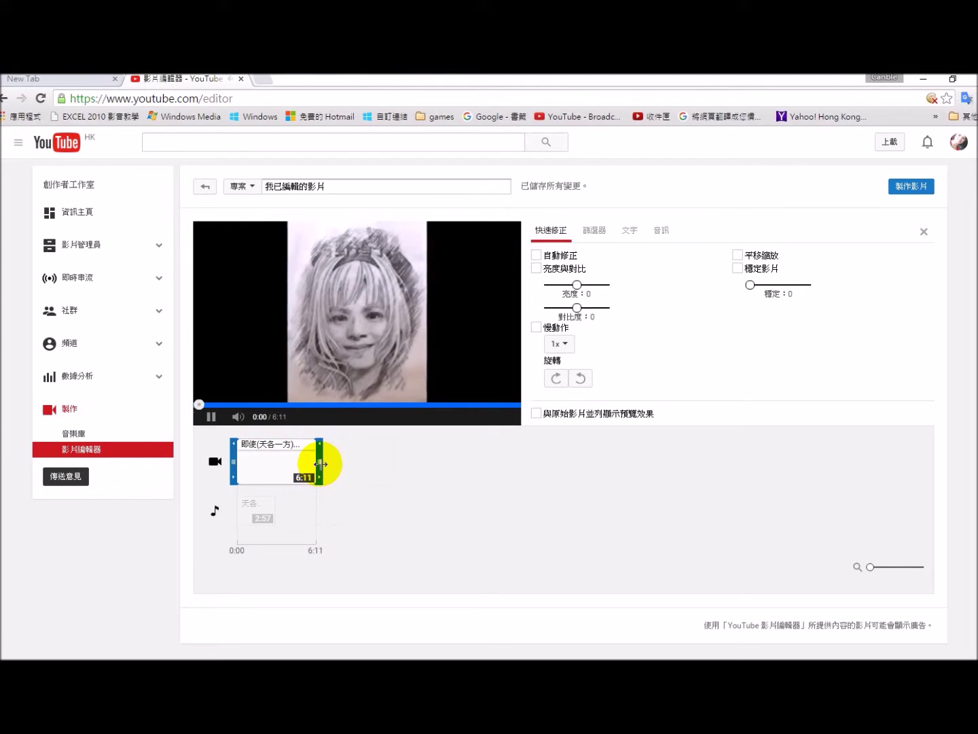
pyautogui.moveTo(320, 464); pyautogui.dragTo(284, 464)
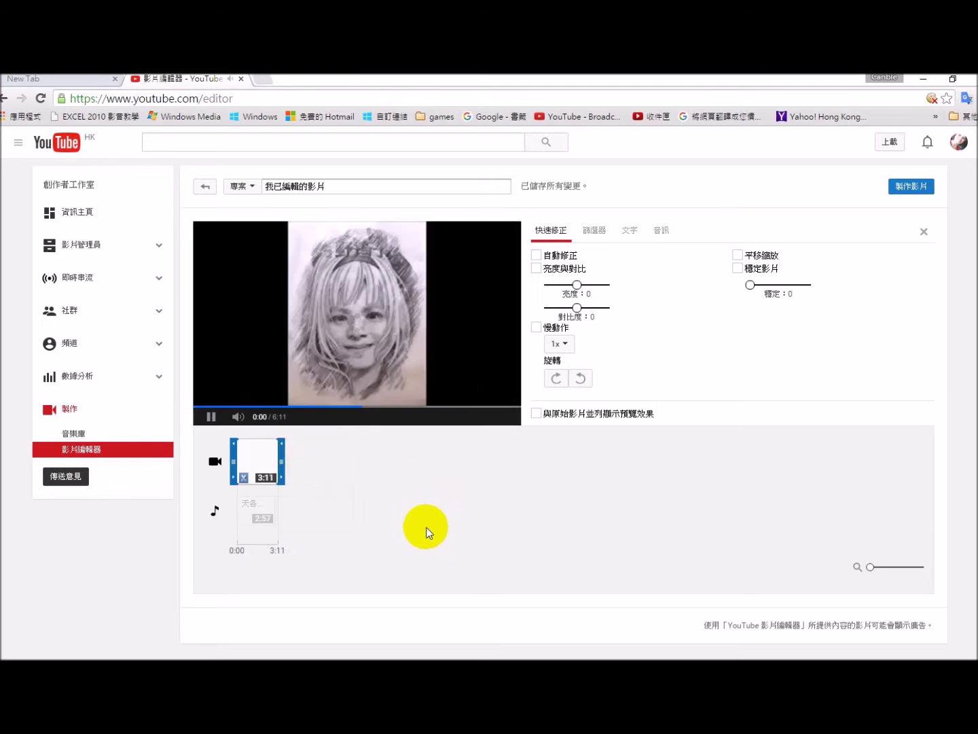
pyautogui.moveTo(250, 448)
pyautogui.click(341, 406)
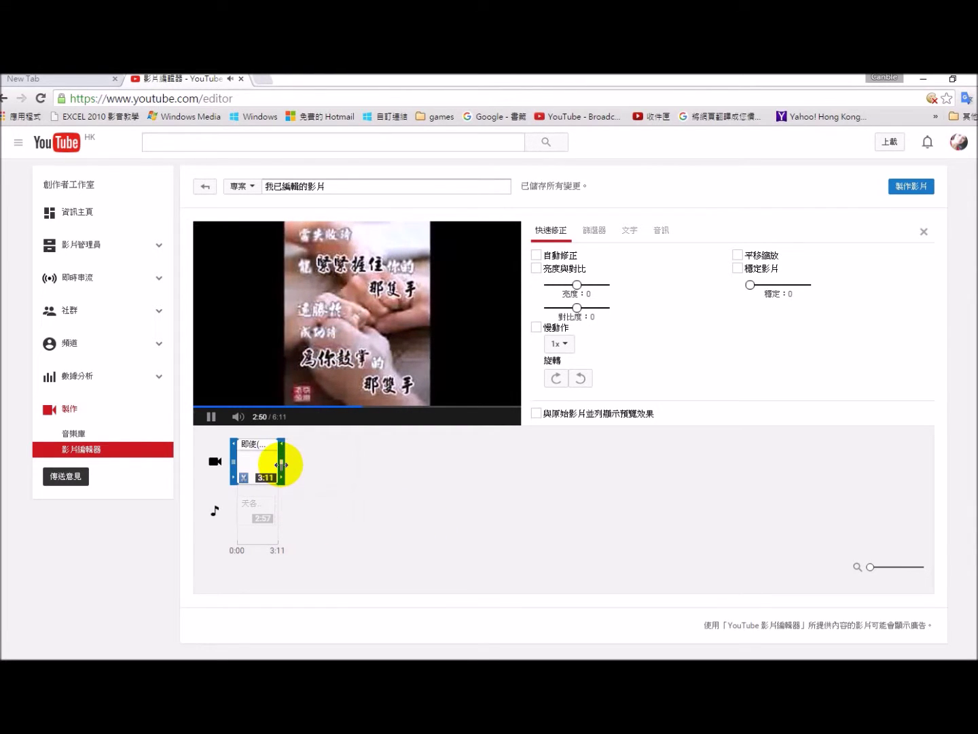
pyautogui.moveTo(281, 463); pyautogui.dragTo(279, 464)
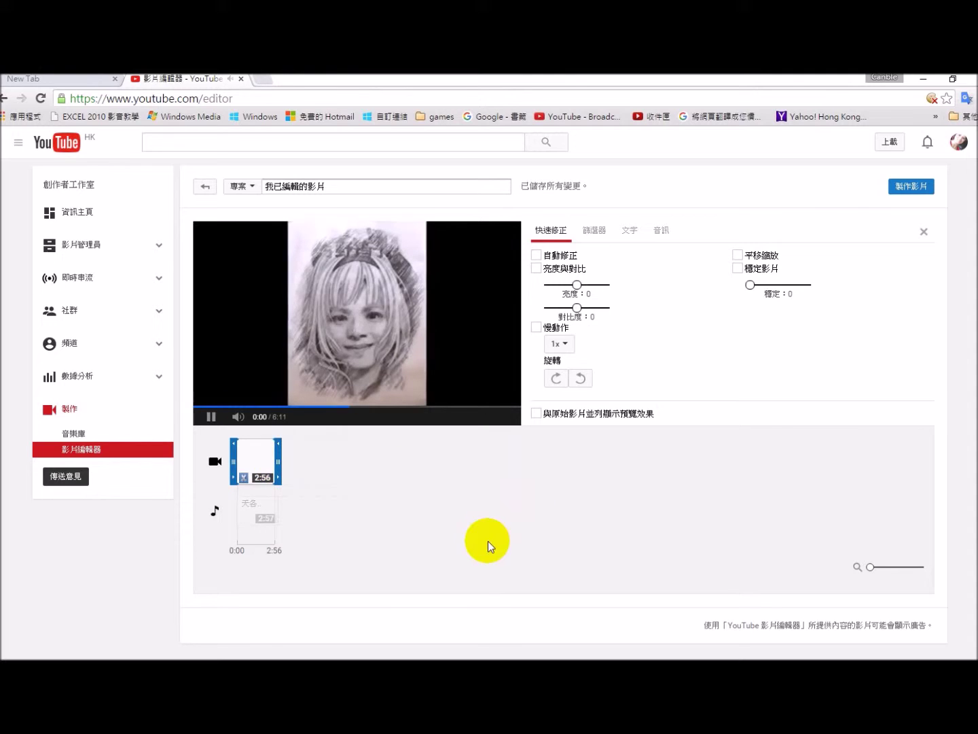
pyautogui.click(294, 546)
# Step: Lower the audio volume of the 即使(天各一方) video clip to the minimum
pyautogui.click(283, 446)
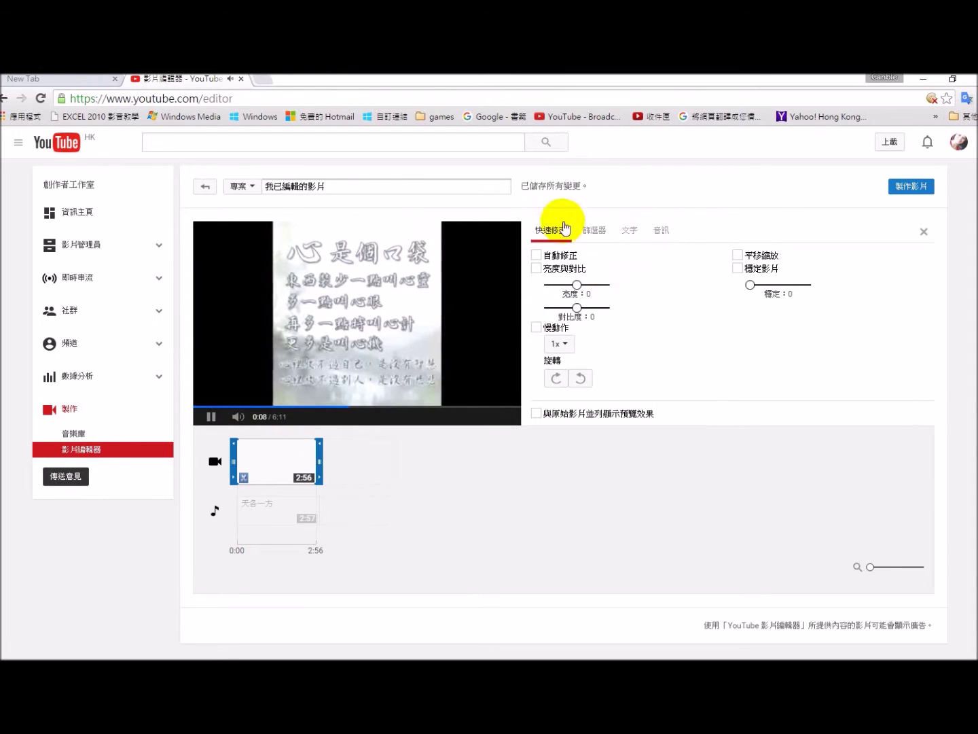
pyautogui.click(657, 232)
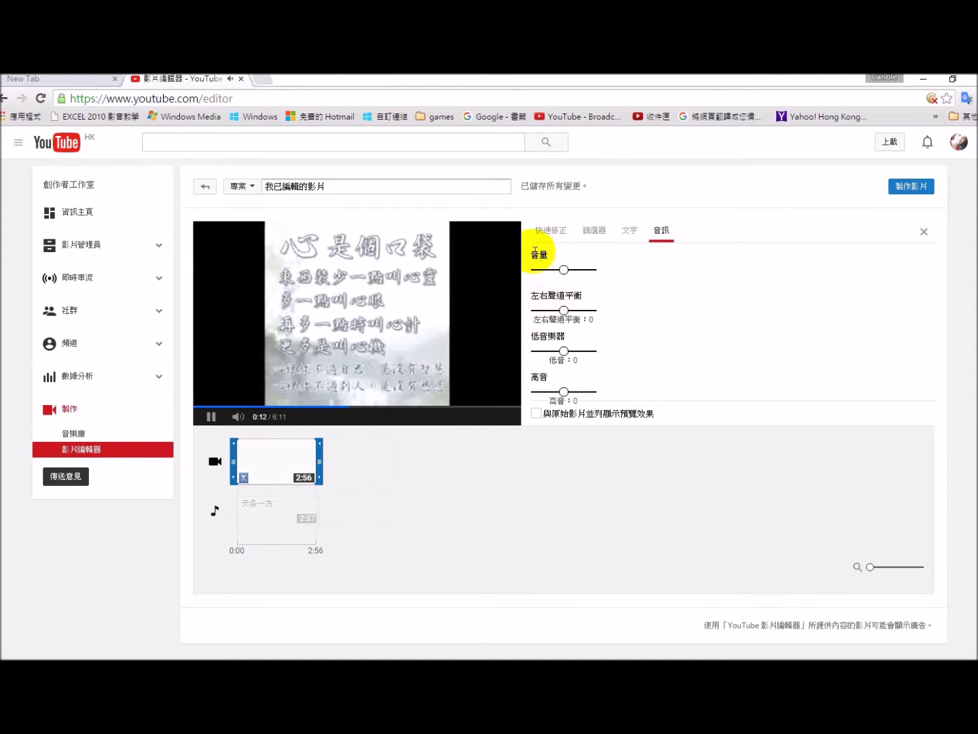
pyautogui.moveTo(563, 271); pyautogui.dragTo(533, 271)
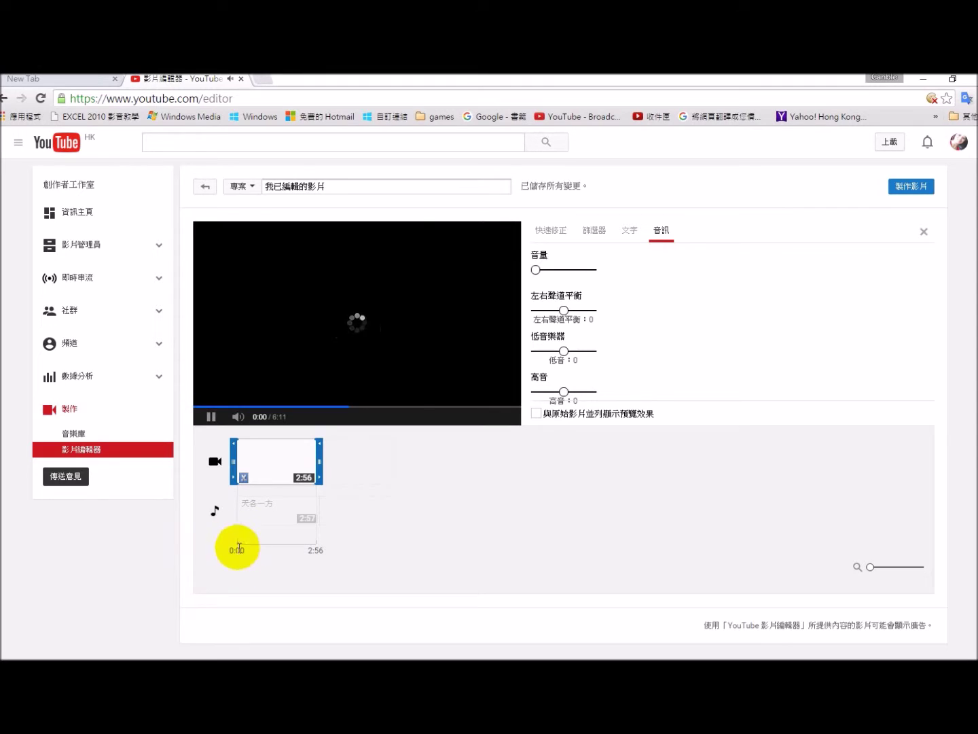
# Step: Check the audio and video clips on the timeline and play the combined project in the preview
pyautogui.click(271, 522)
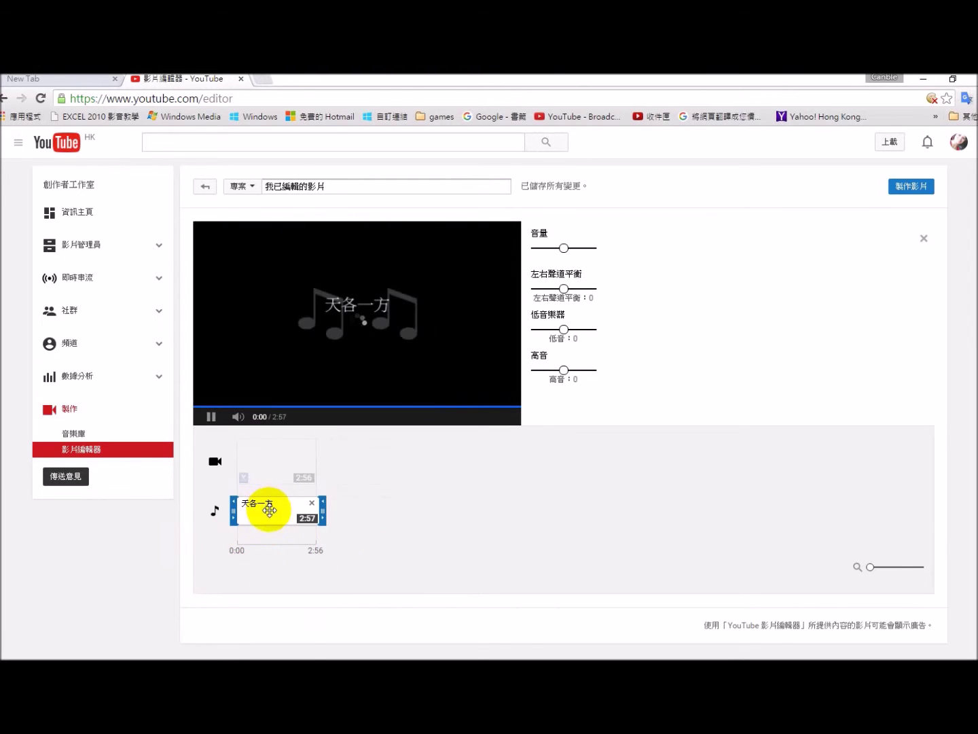
pyautogui.click(265, 462)
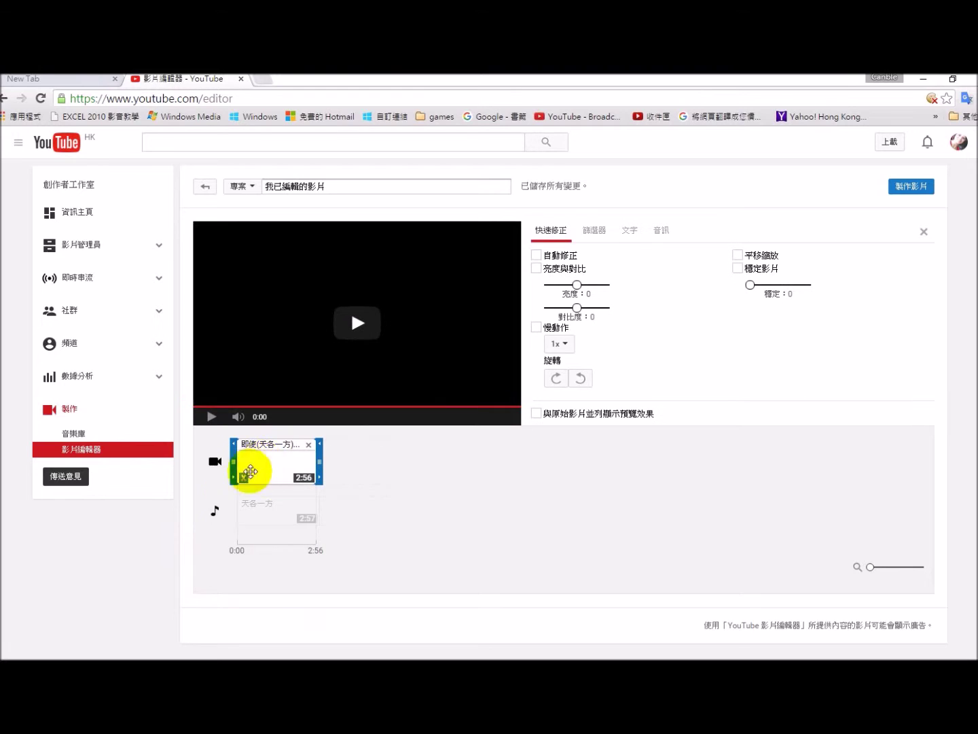
pyautogui.click(211, 509)
pyautogui.click(211, 416)
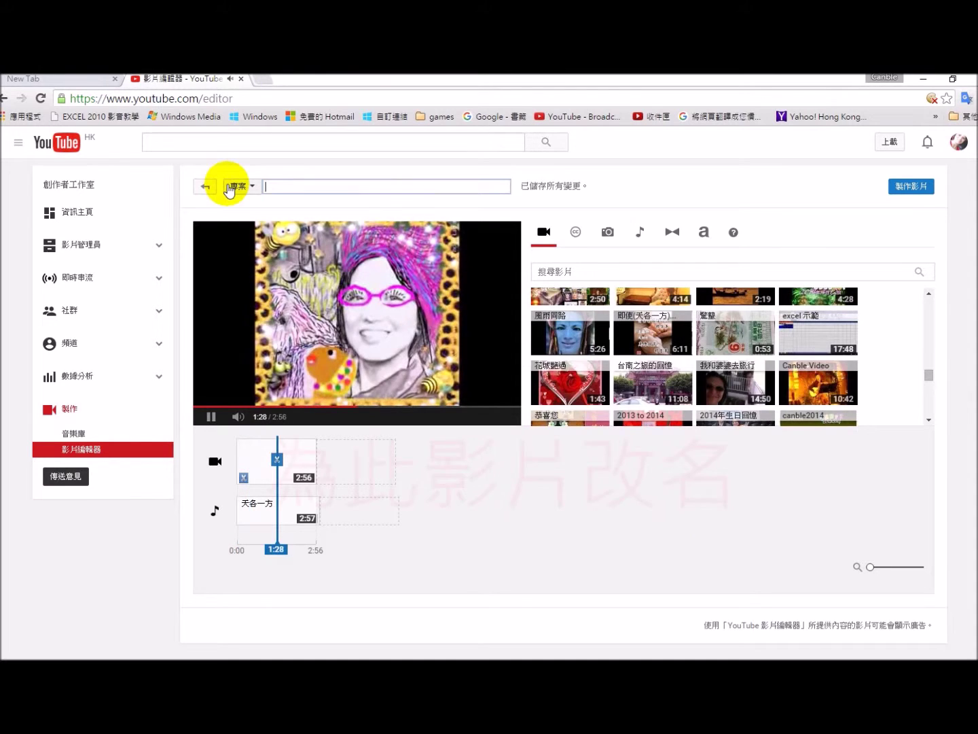
# Step: Name the editor project 天各一方 and create the video from it
pyautogui.write('天')
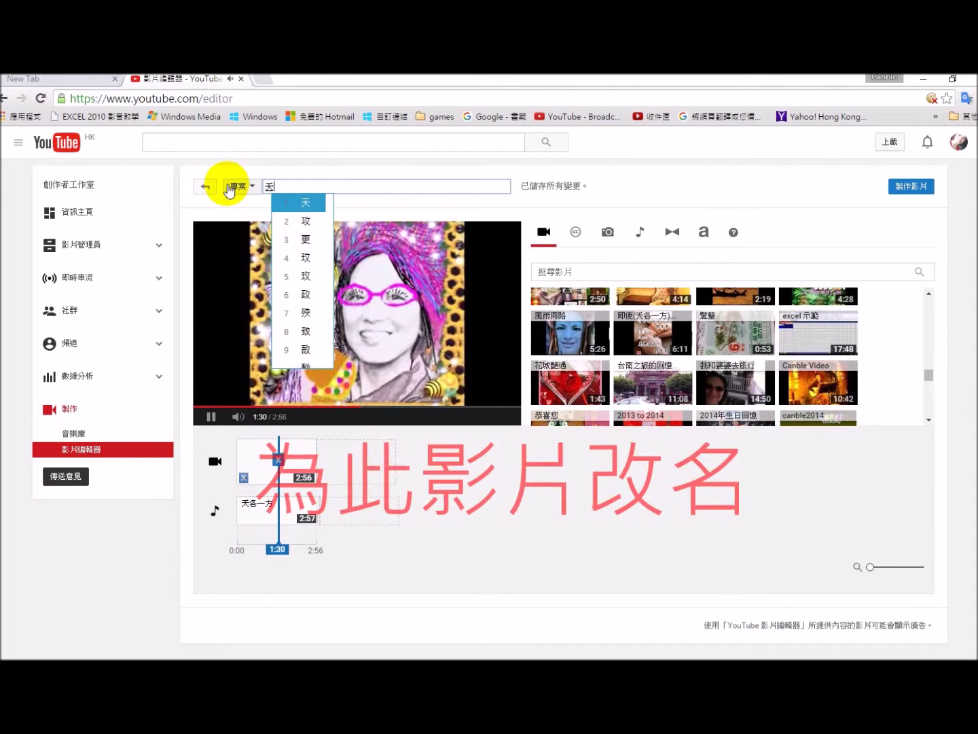
pyautogui.write('各一方')
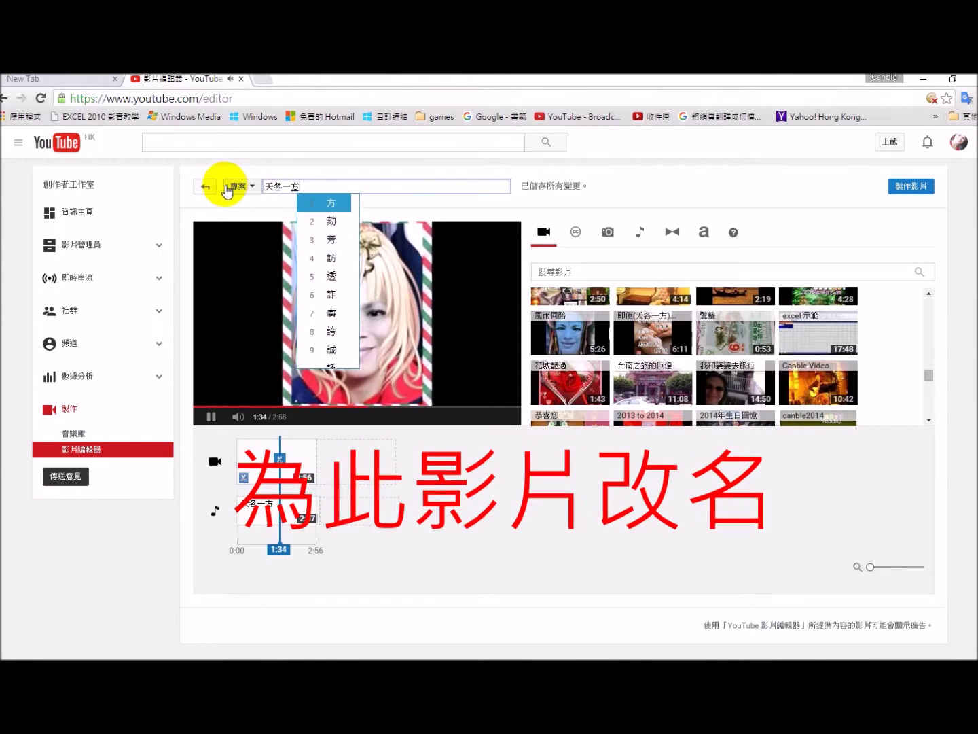
pyautogui.press('Return')
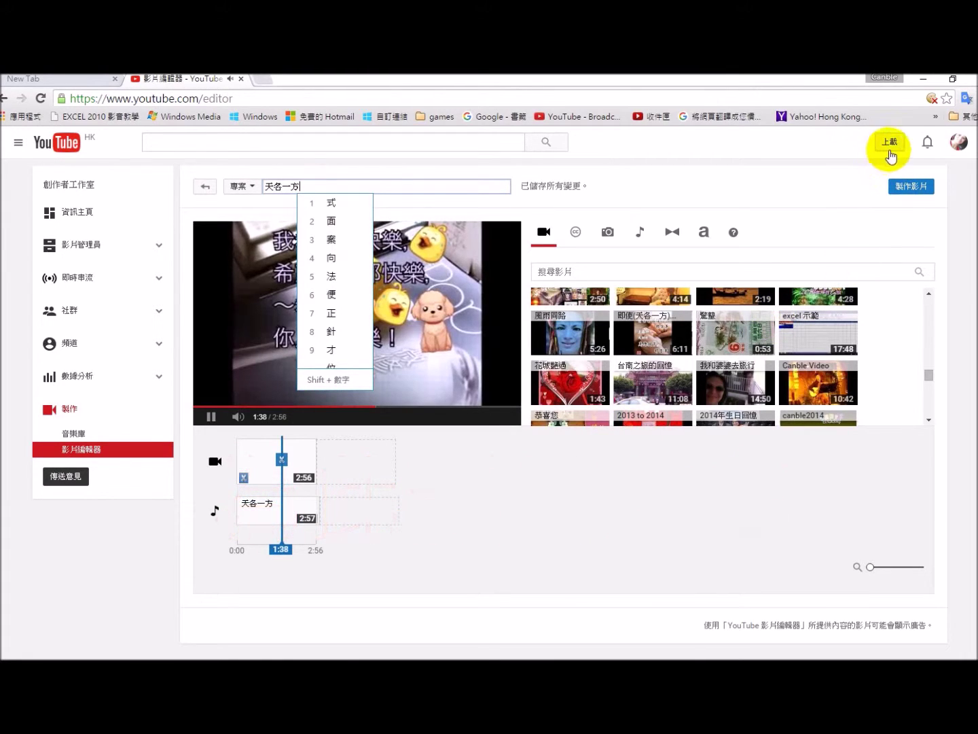
pyautogui.click(902, 188)
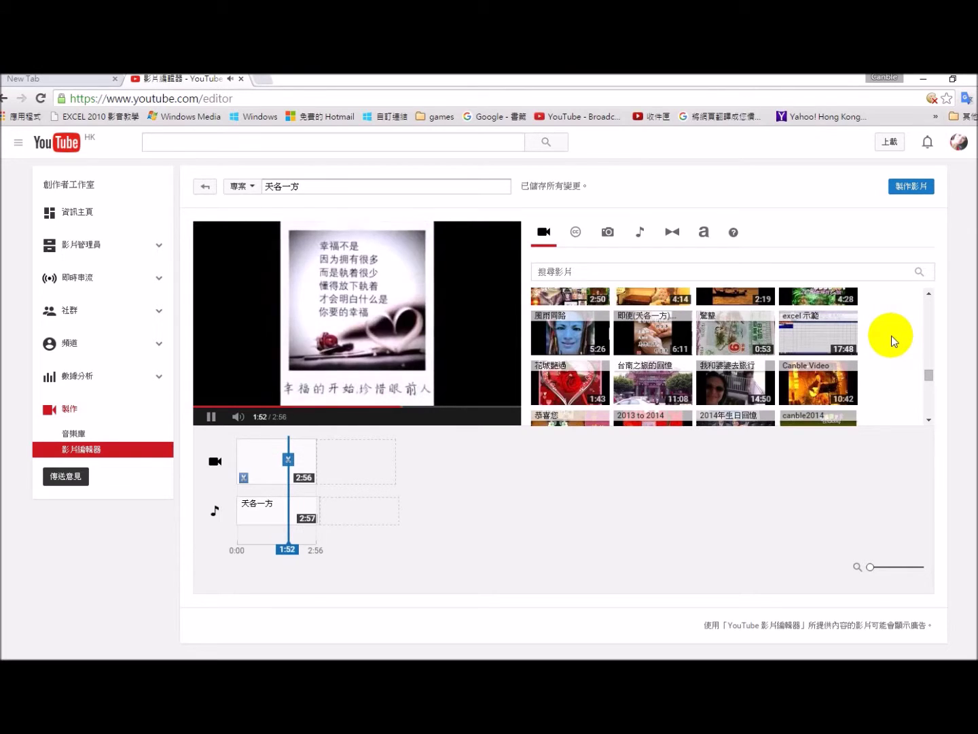
pyautogui.click(908, 188)
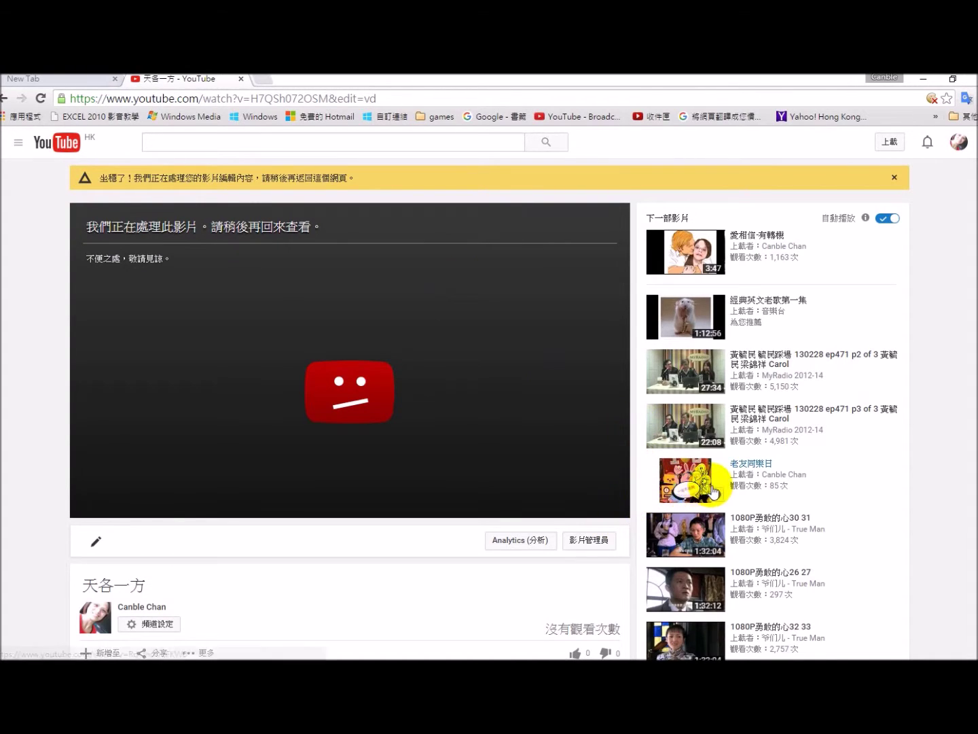
# Step: Edit the new 天各一方 video's basic info, replacing the YouTube 編輯器 tag with its title 天各一方 and the creator's name
pyautogui.scroll(-1, 710, 479)
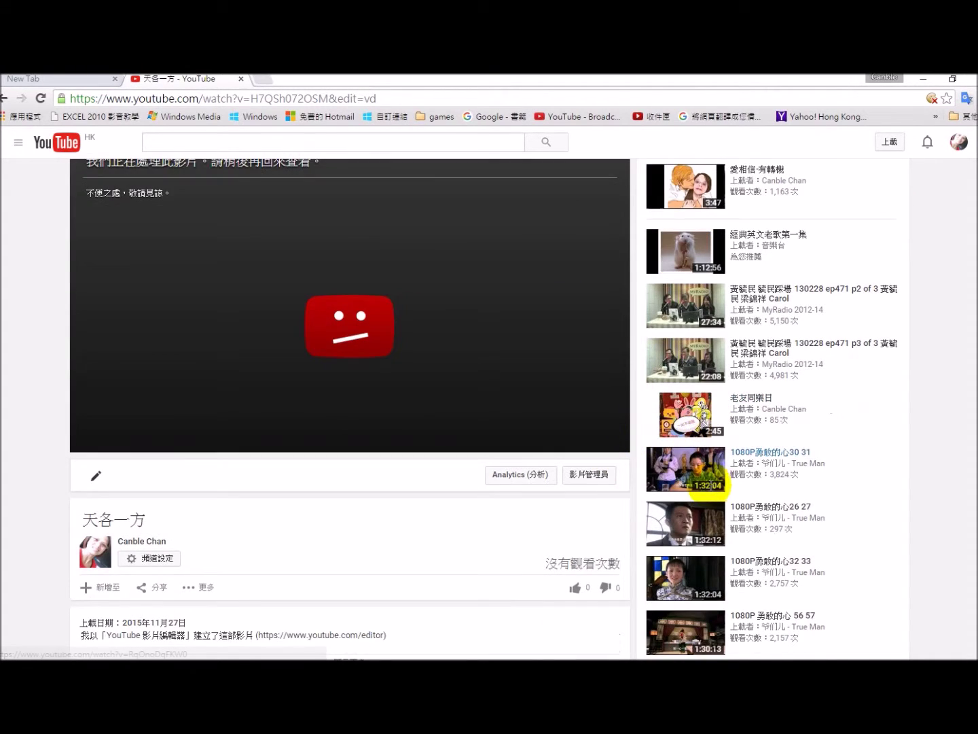
pyautogui.click(95, 477)
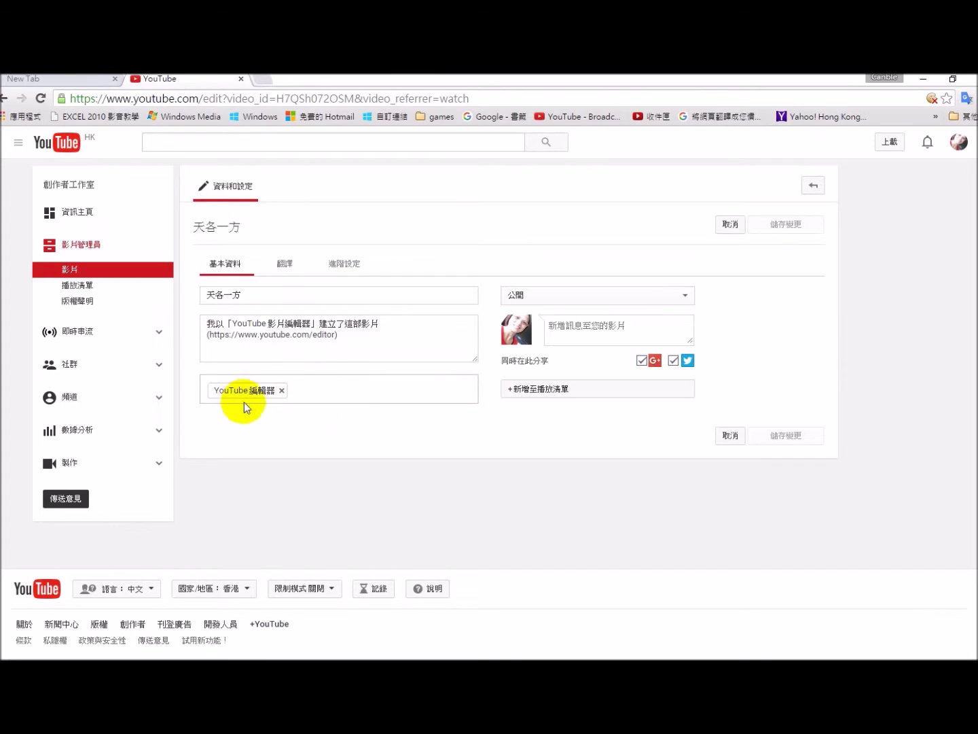
pyautogui.click(318, 391)
pyautogui.click(282, 390)
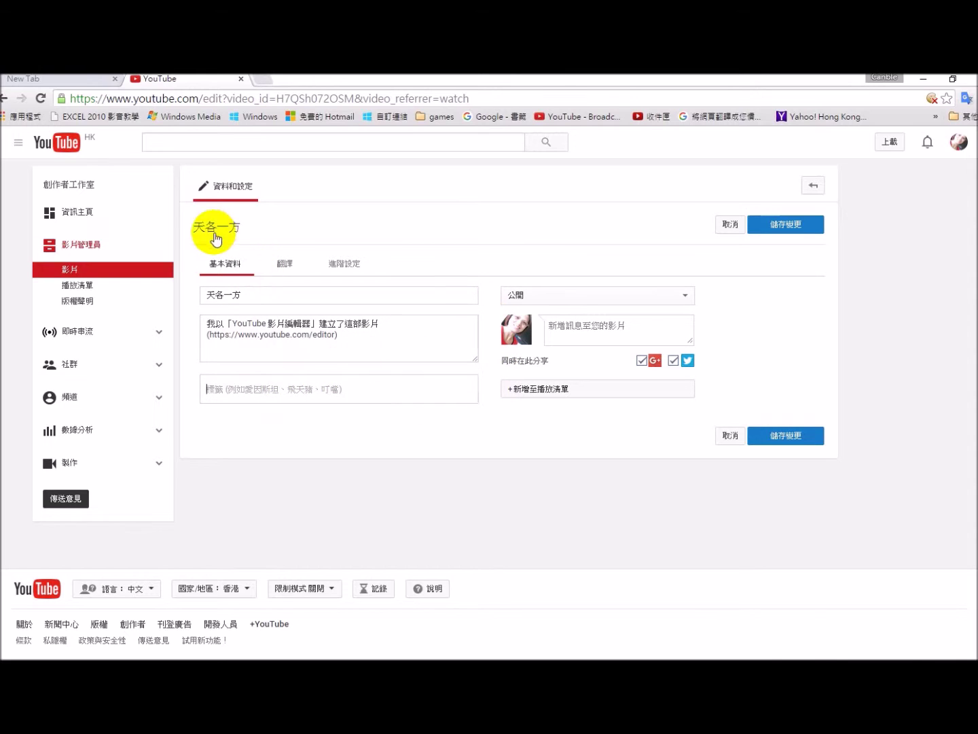
pyautogui.moveTo(241, 229); pyautogui.dragTo(198, 236)
pyautogui.hotkey('ctrl', 'c')
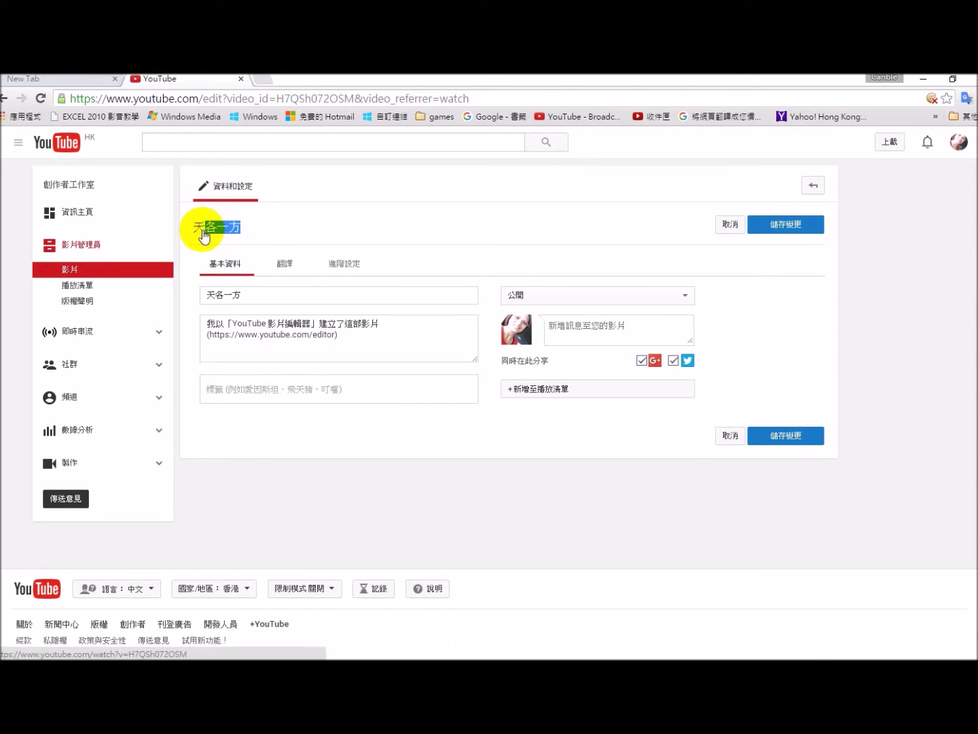
pyautogui.click(236, 391)
pyautogui.hotkey('ctrl', 'v')
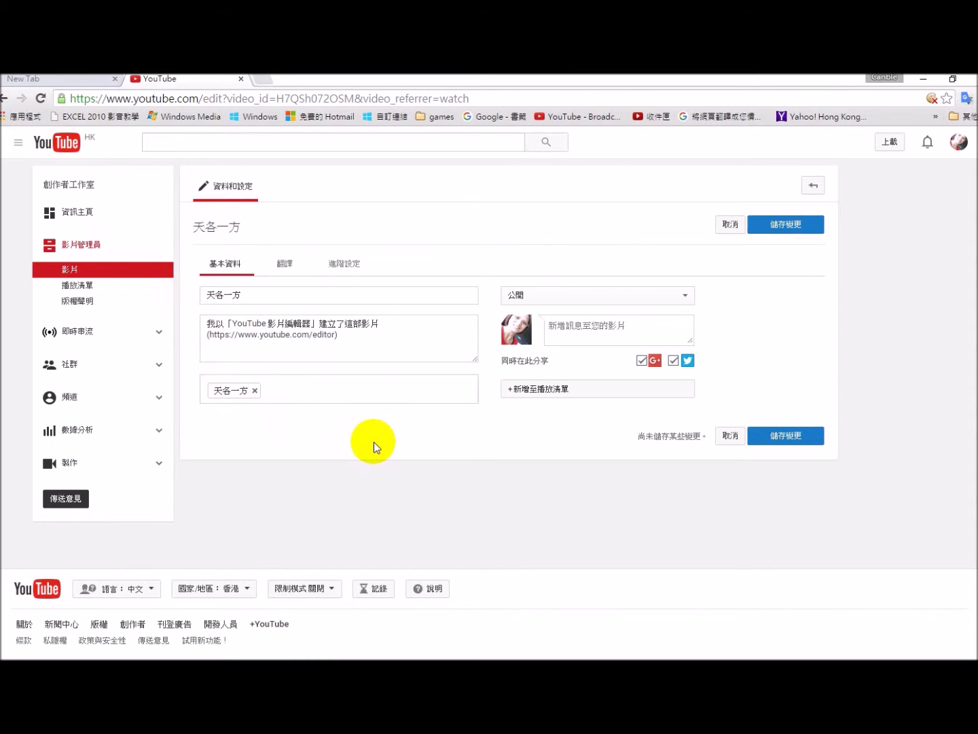
pyautogui.write('canble')
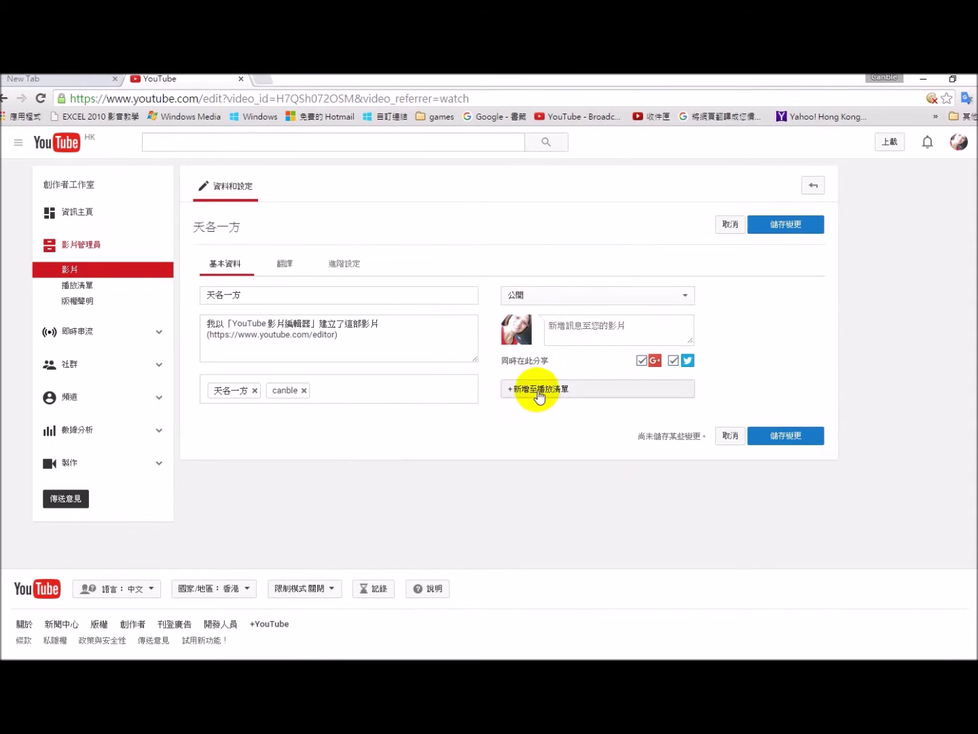
# Step: Add the 天各一方 video to the GOOGLE playlist and save the changes
pyautogui.click(538, 390)
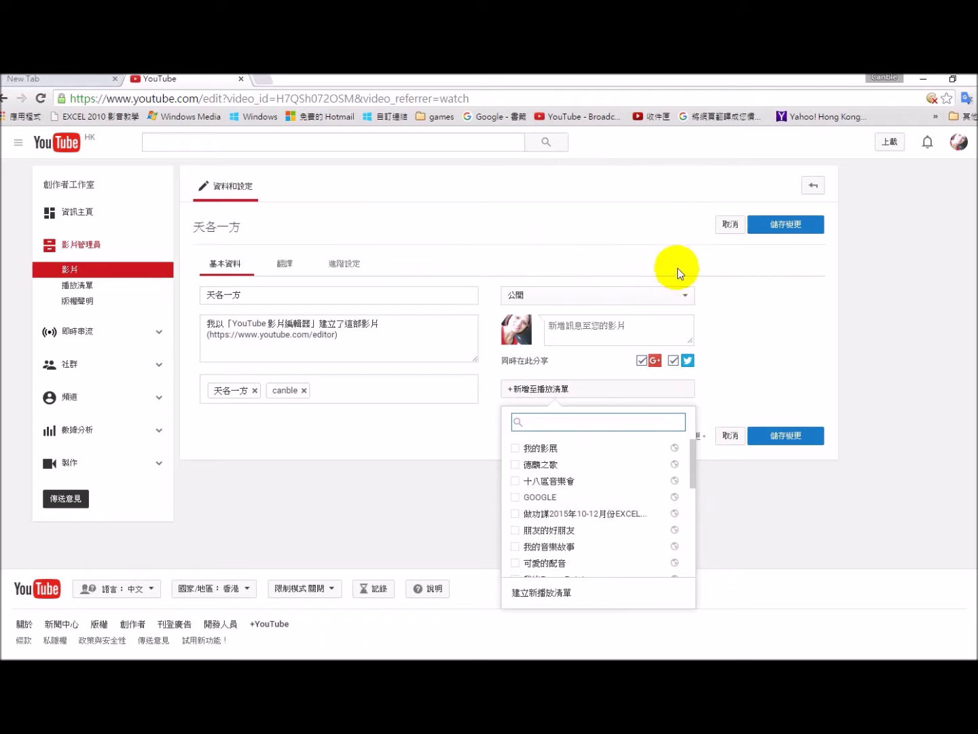
pyautogui.click(517, 498)
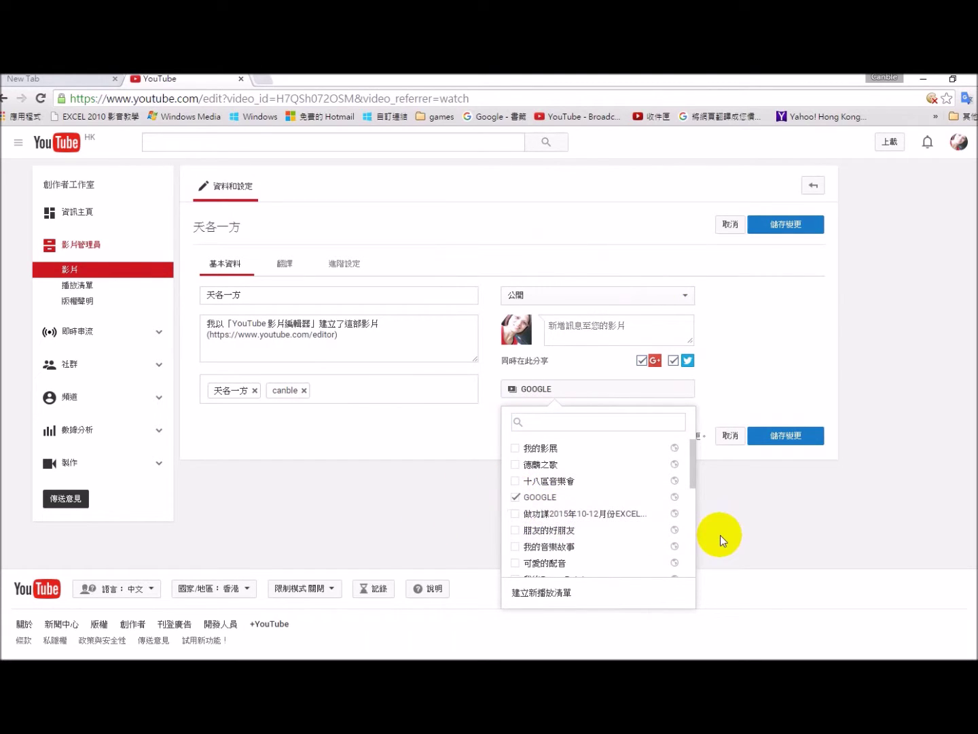
pyautogui.click(775, 437)
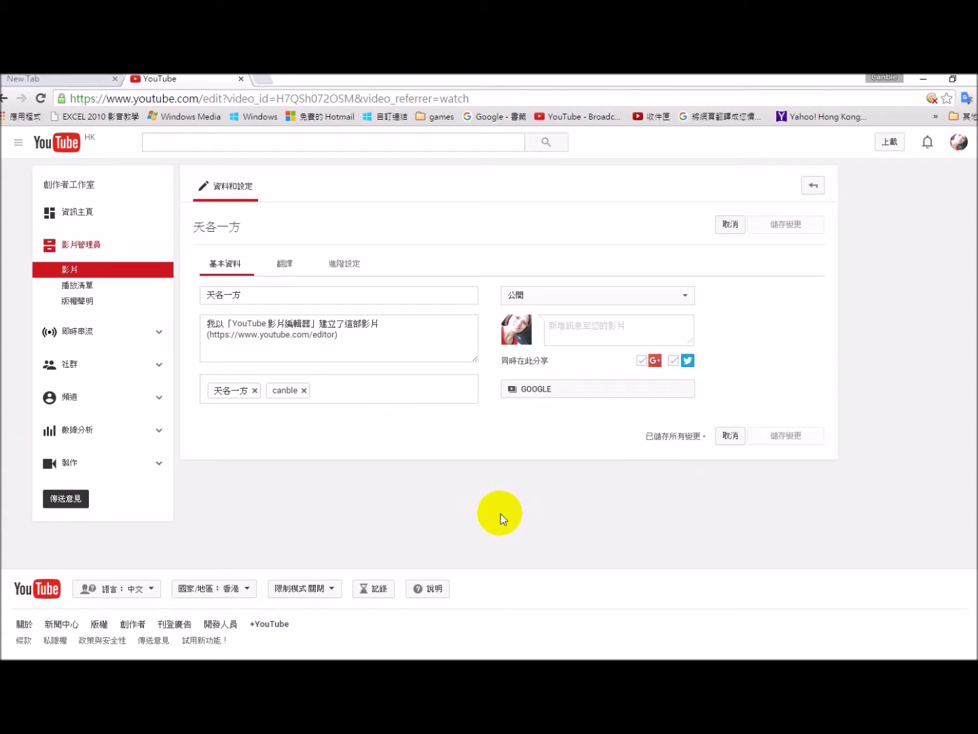
# Step: View the new 天各一方 video's watch page, then check its entry in the list of uploaded videos
pyautogui.click(215, 229)
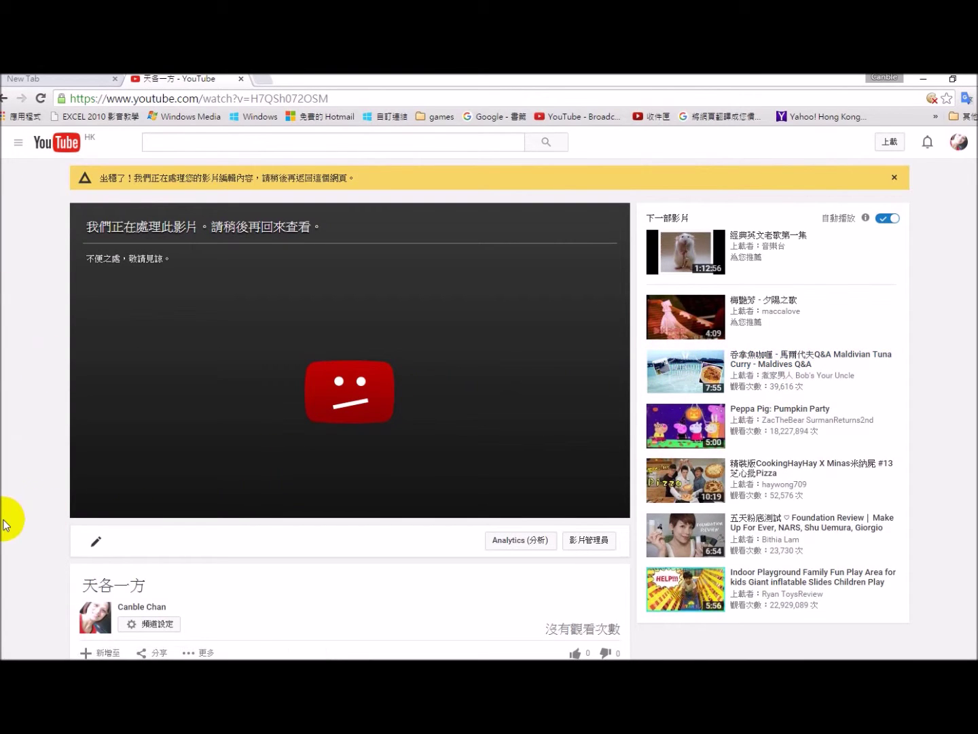
pyautogui.scroll(-3, 40, 472)
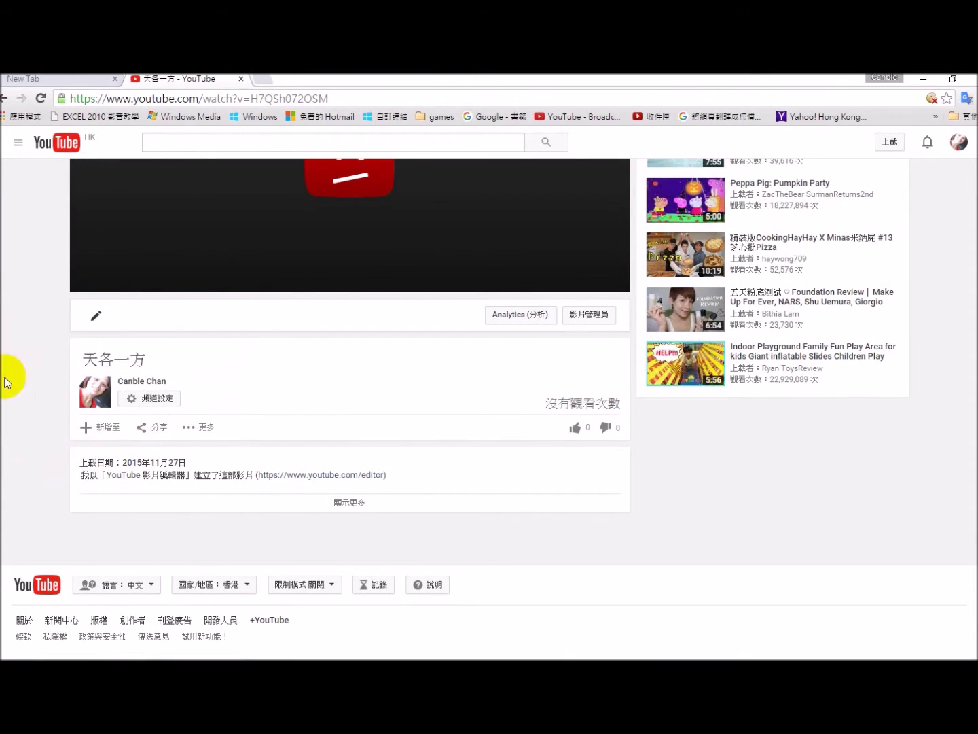
pyautogui.click(138, 387)
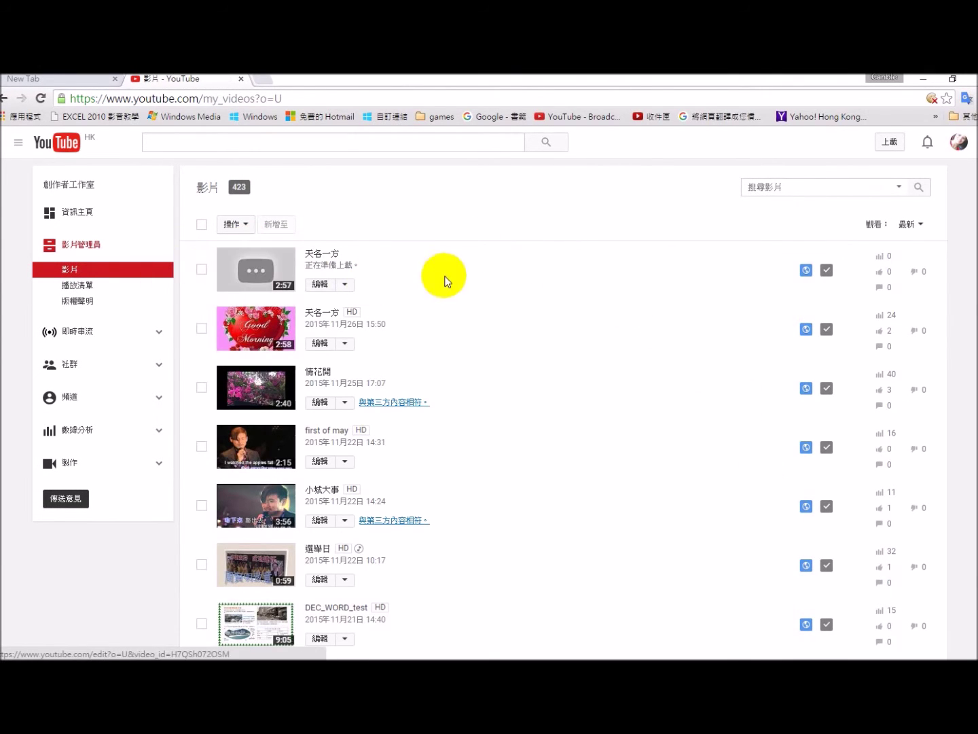
pyautogui.click(808, 621)
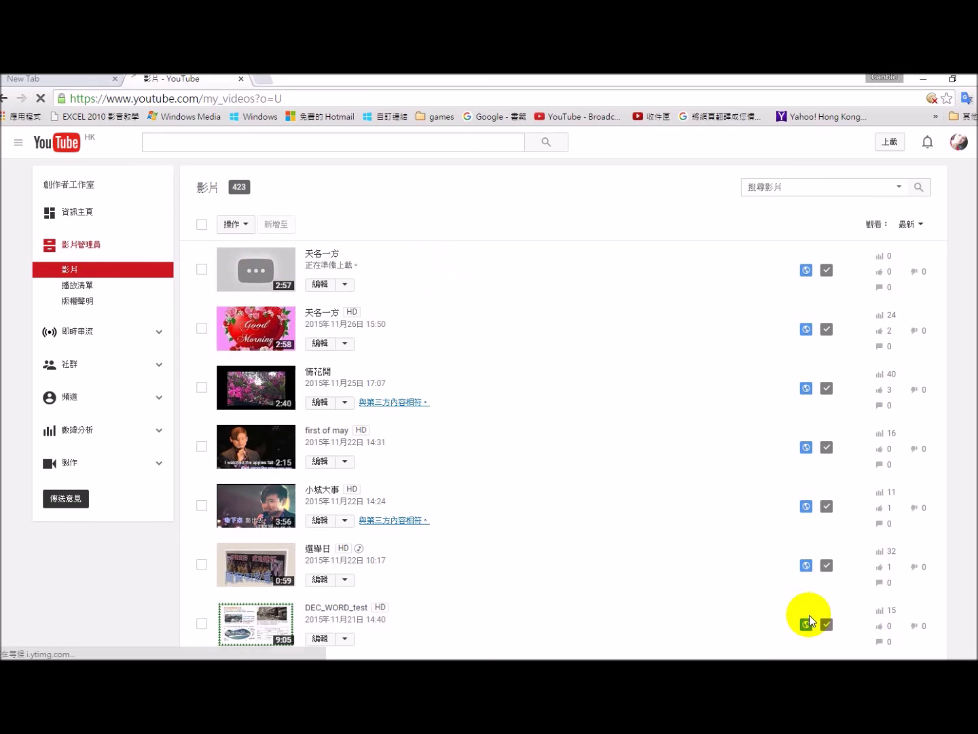